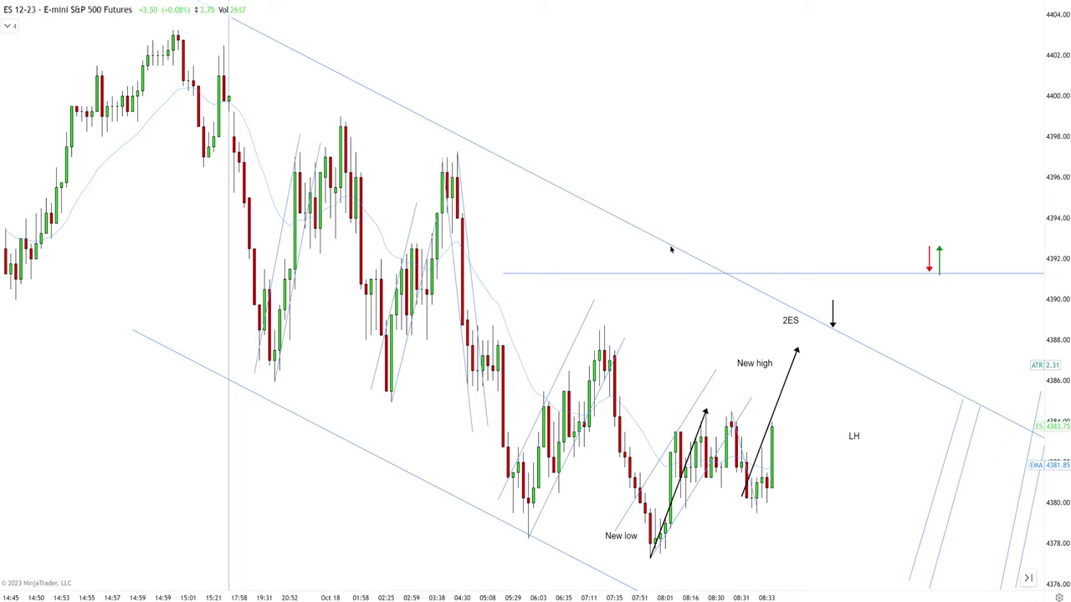
- Refit the bear channel's upper and lower lines to the swing points and draw a descending arrow above
drag(670, 247, 649, 276)
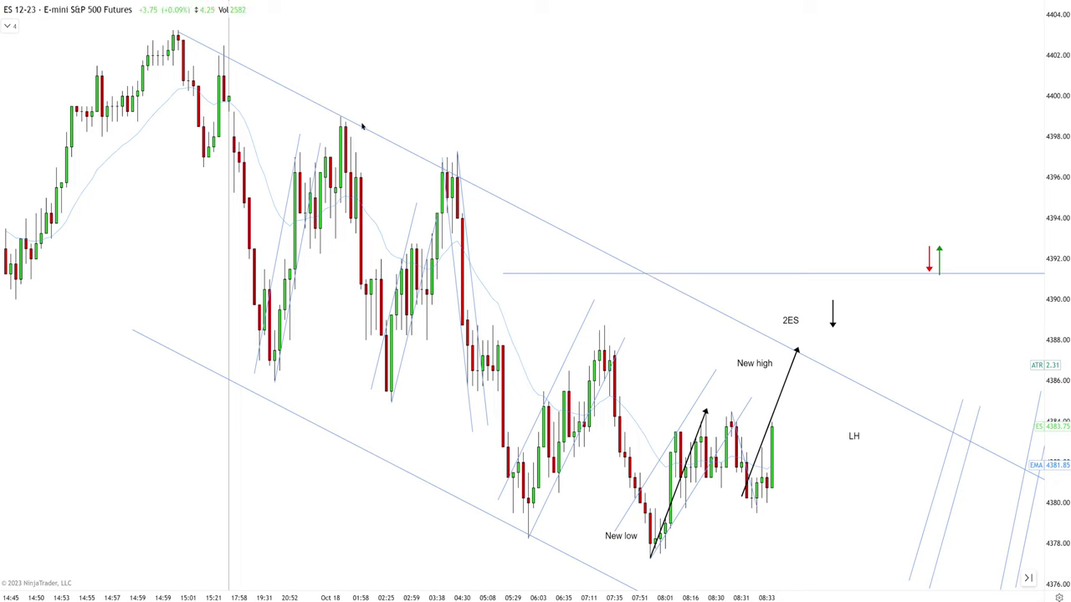
drag(558, 554, 566, 525)
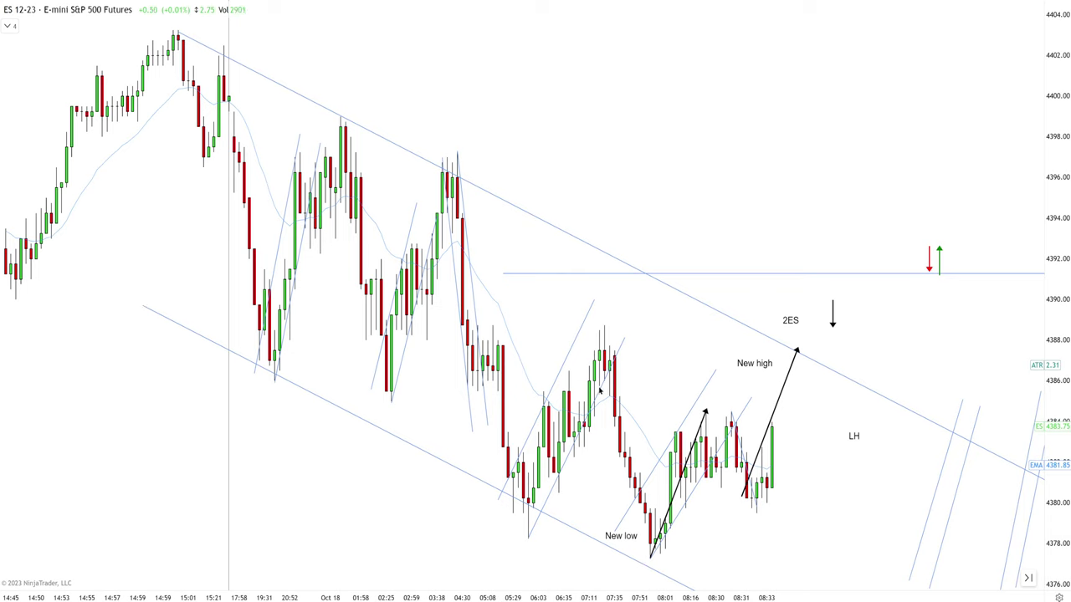
mouse_move(533, 169)
mouse_down()
mouse_move(650, 250)
mouse_move(726, 283)
mouse_up()
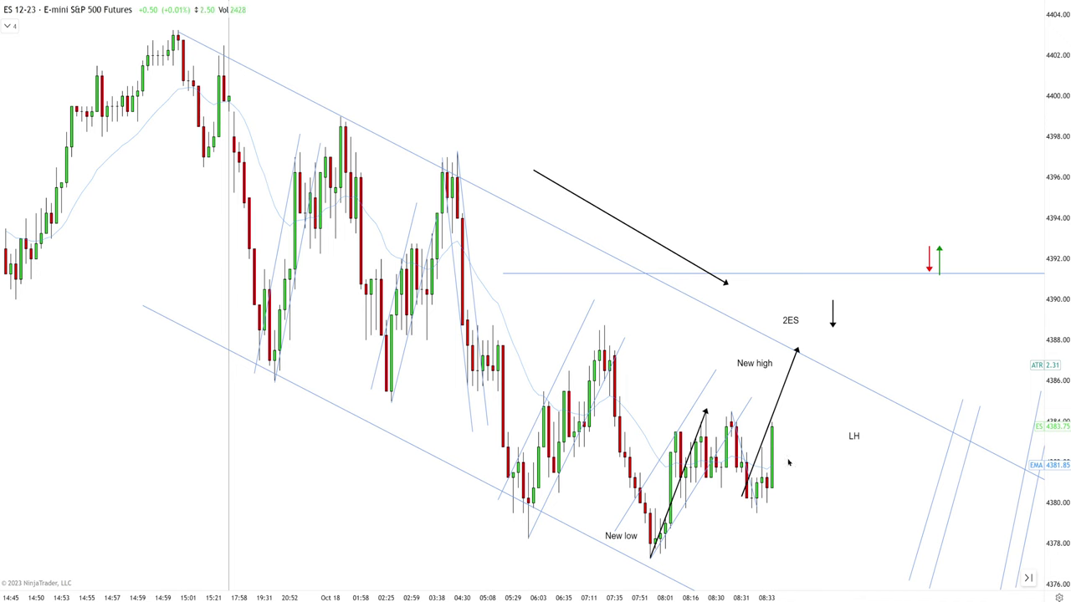
- Shift the up-leg arrow slightly left onto its high and move the 2ES label right of the bars
scroll(791, 462, up, 1)
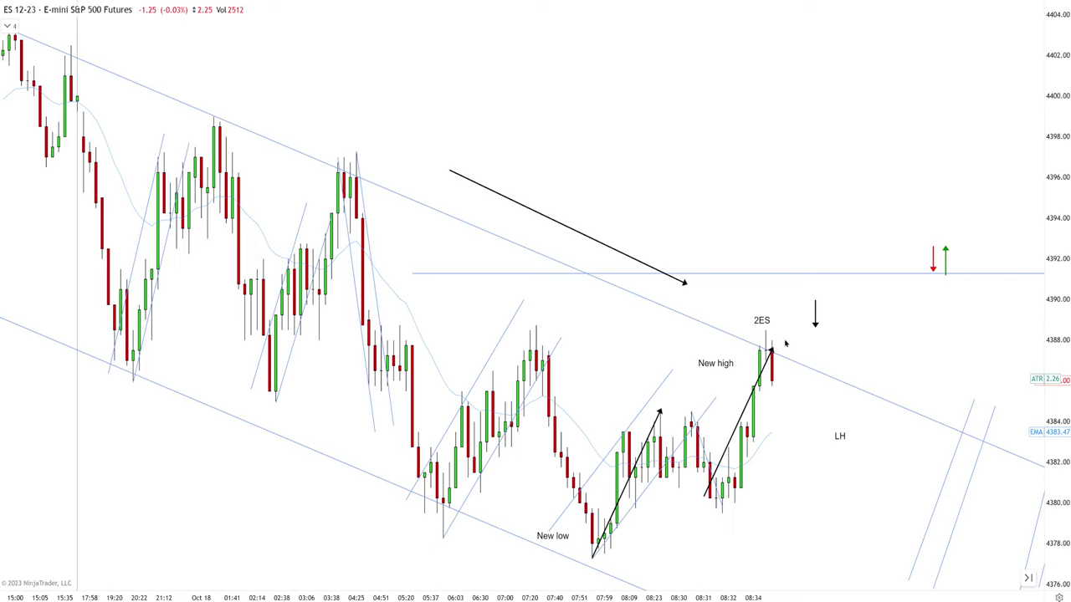
drag(764, 371, 753, 368)
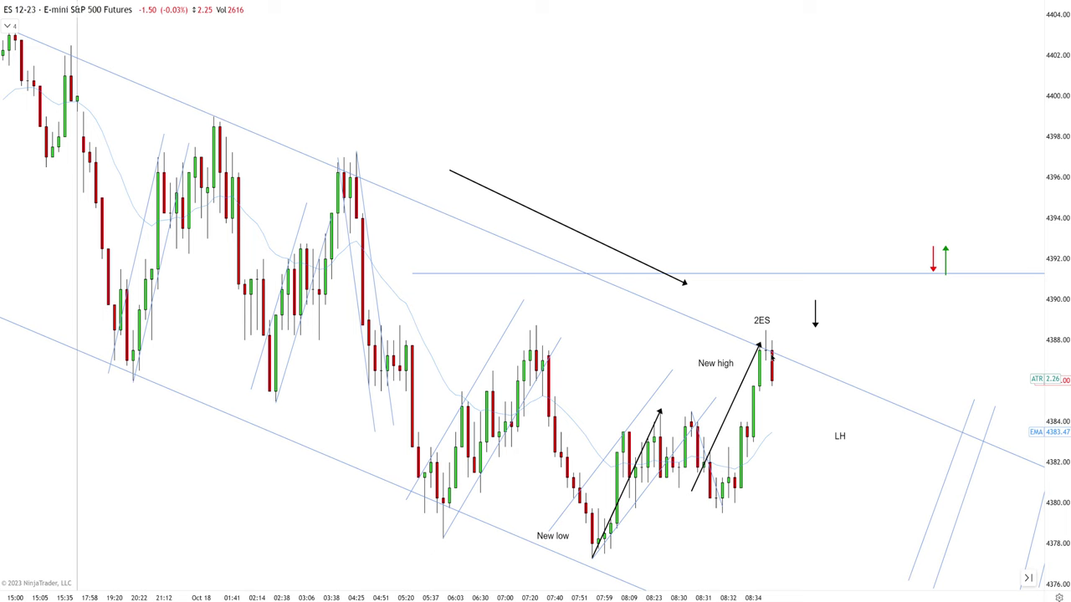
scroll(777, 351, down, 1)
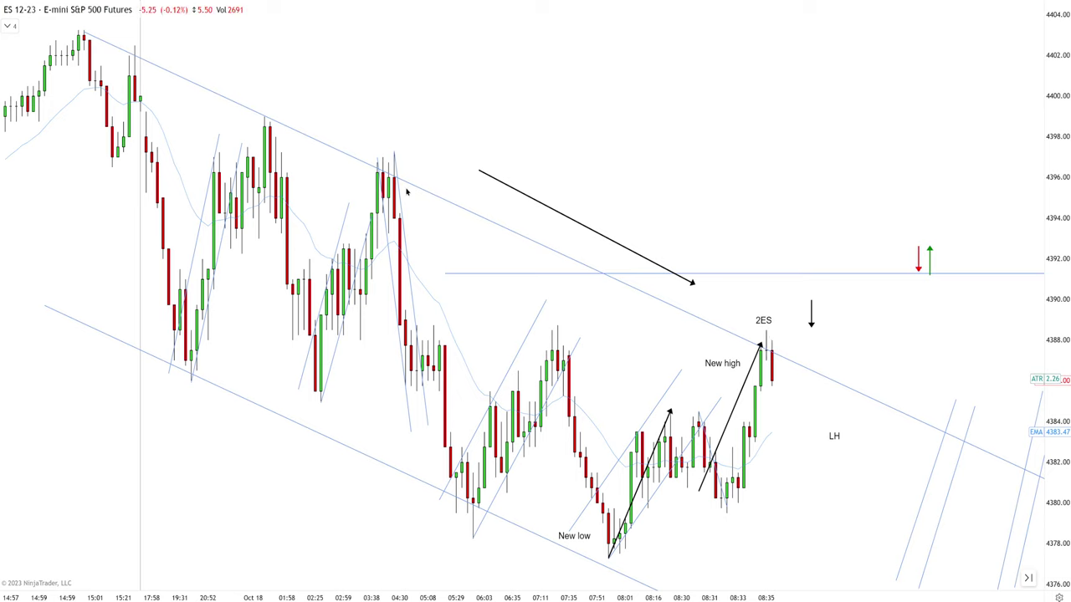
drag(763, 321, 769, 290)
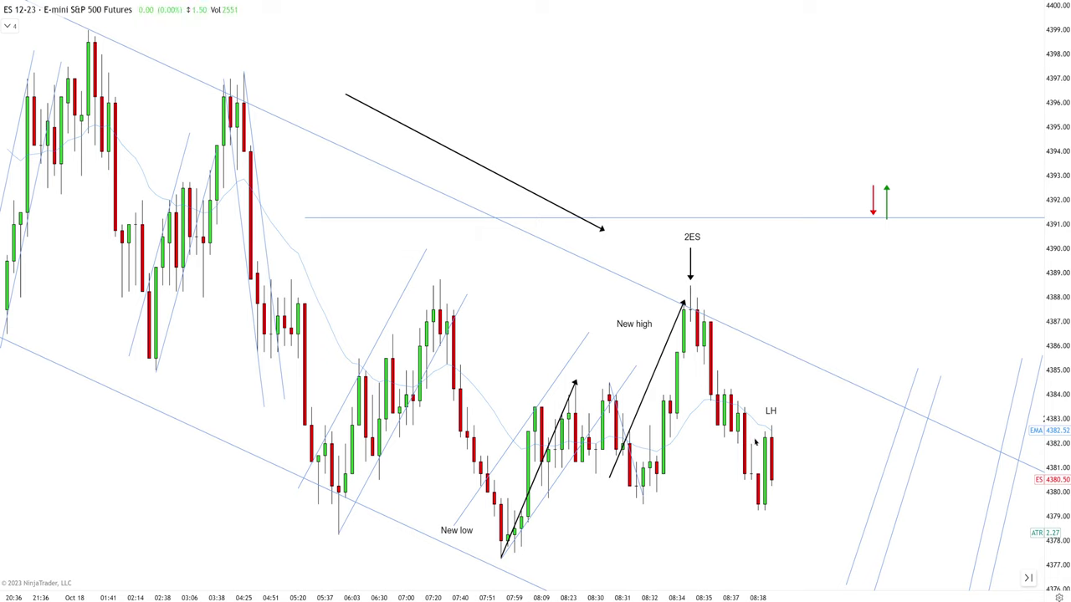
- Nudge the LH label, aim the long black arrow at the 2ES high, and add a horizontal arrow under the lows
drag(775, 418, 775, 421)
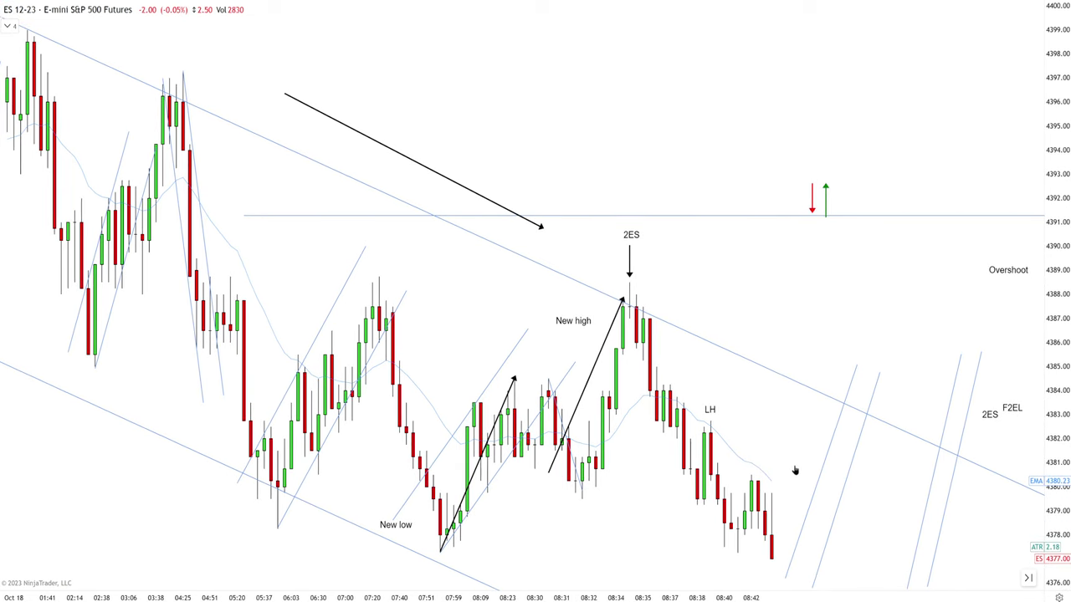
click(830, 439)
click(798, 432)
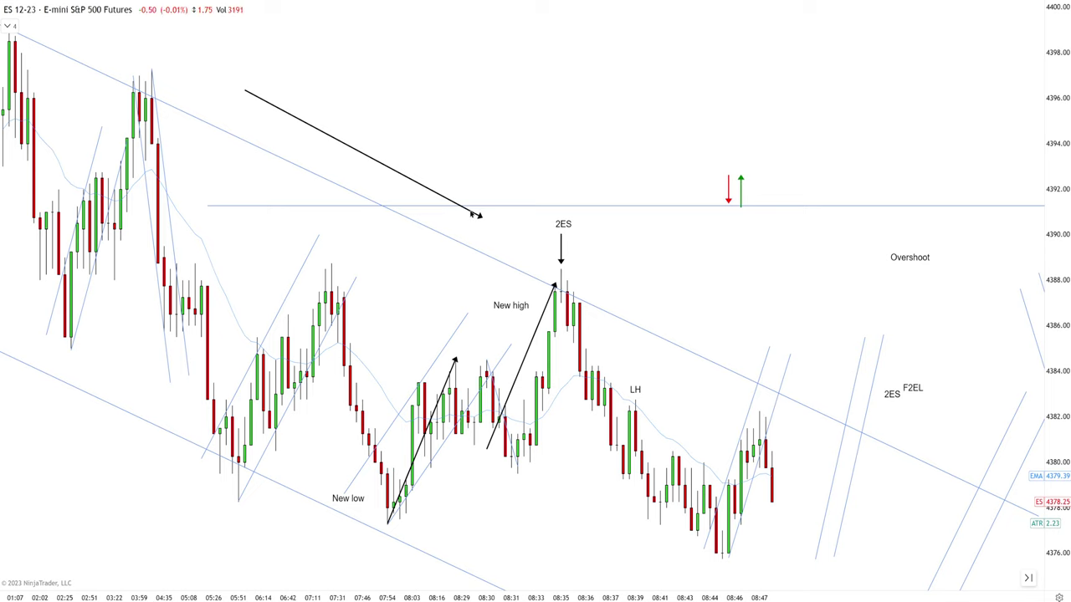
drag(473, 214, 529, 252)
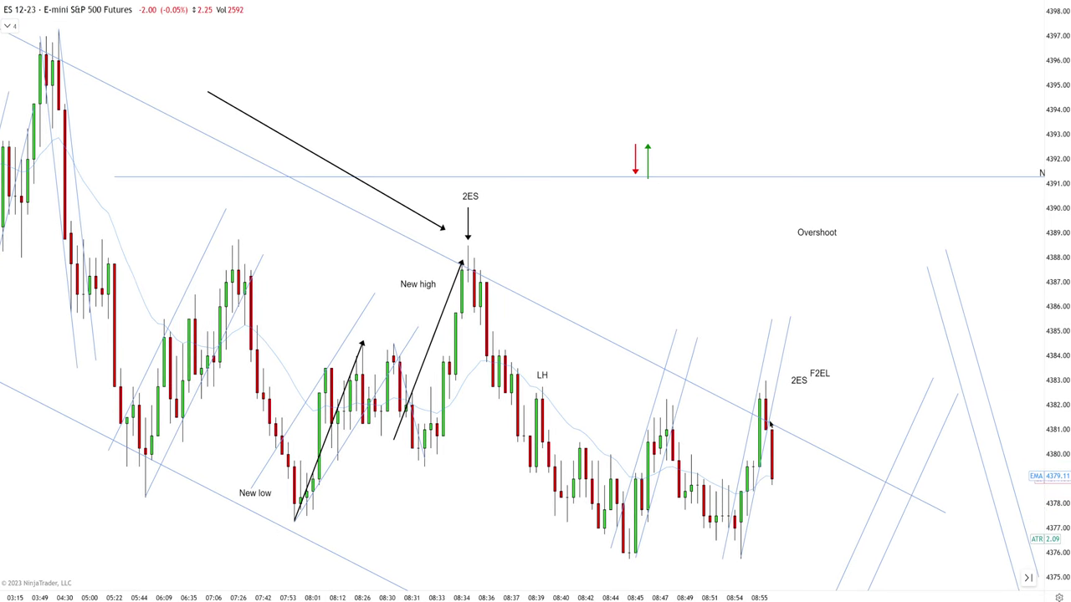
drag(542, 572, 771, 571)
- Shift the long diagonal arrow right and down, and tuck the horizontal arrow just under the lows
drag(439, 235, 618, 263)
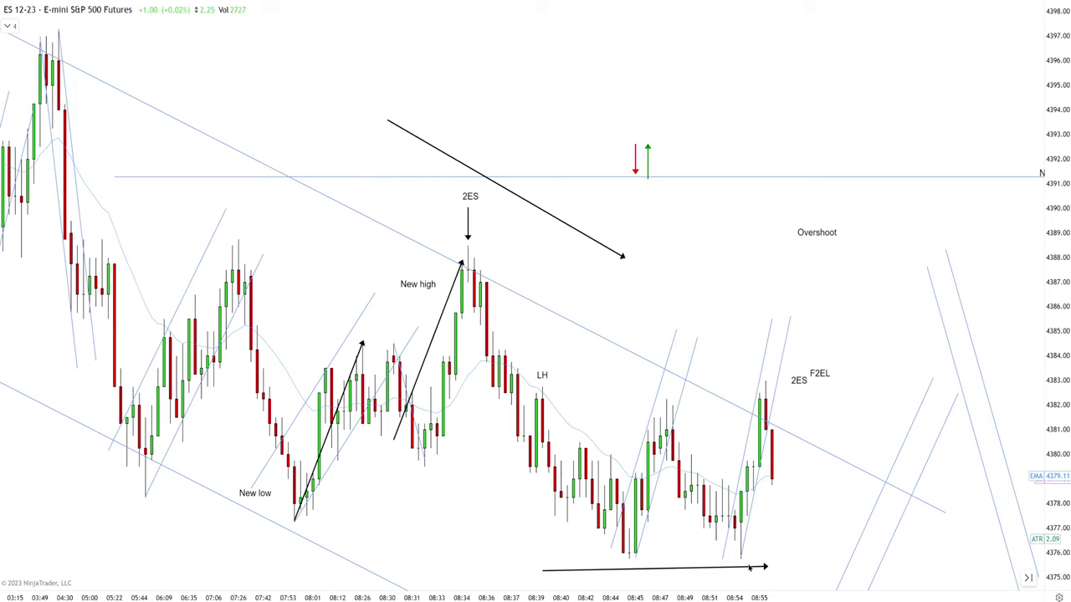
drag(749, 568, 743, 575)
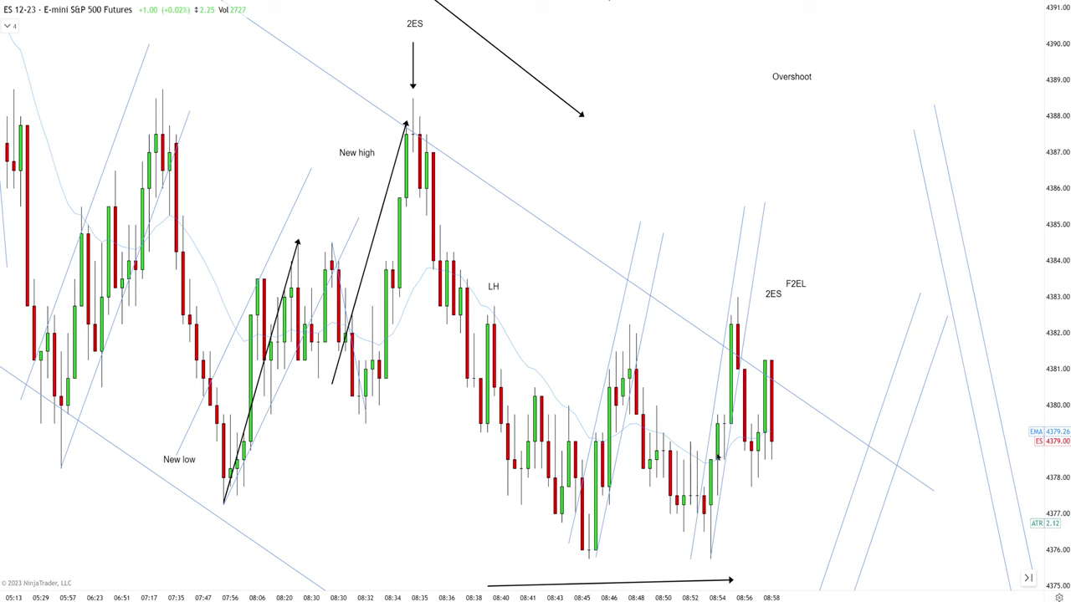
scroll(777, 417, down, 1)
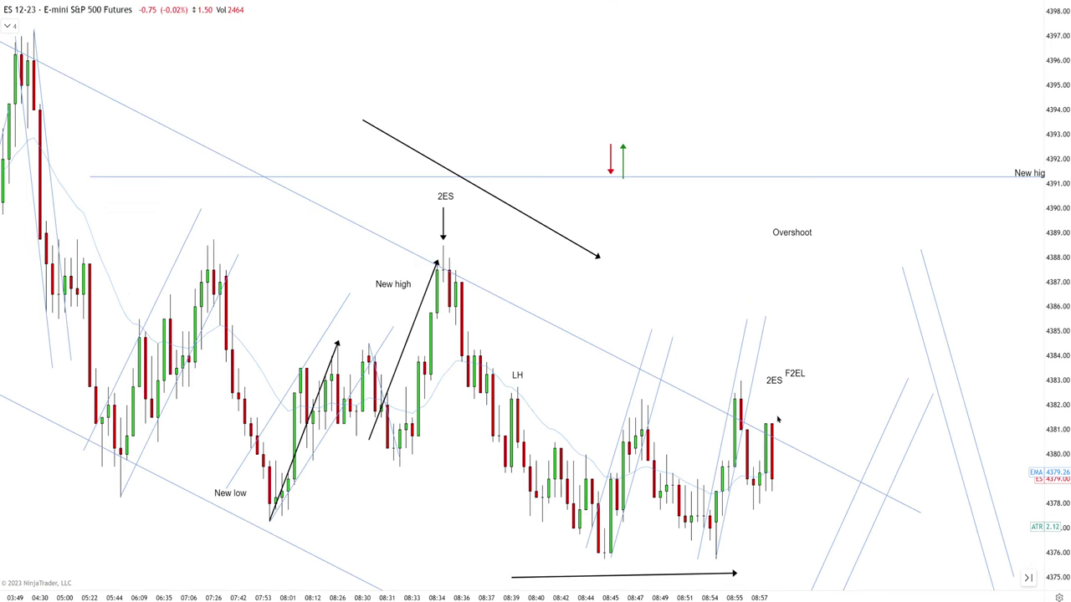
scroll(777, 422, up, 1)
- Draw a down arrow under 2ES with its label, then place F2EL and the red arrow above the newest bar
drag(778, 404, 771, 418)
drag(777, 381, 775, 385)
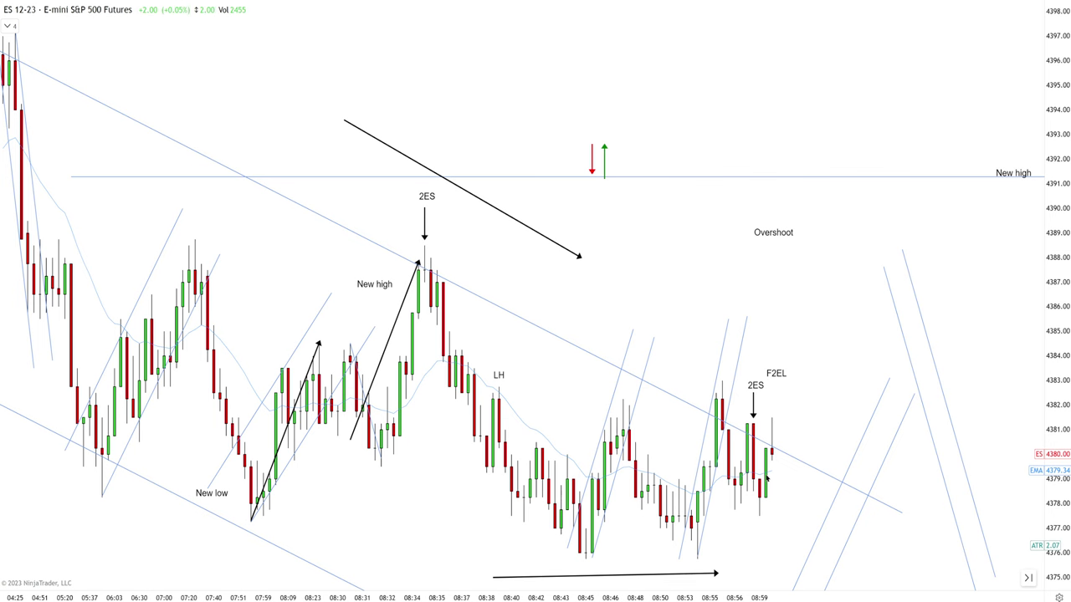
scroll(766, 478, up, 1)
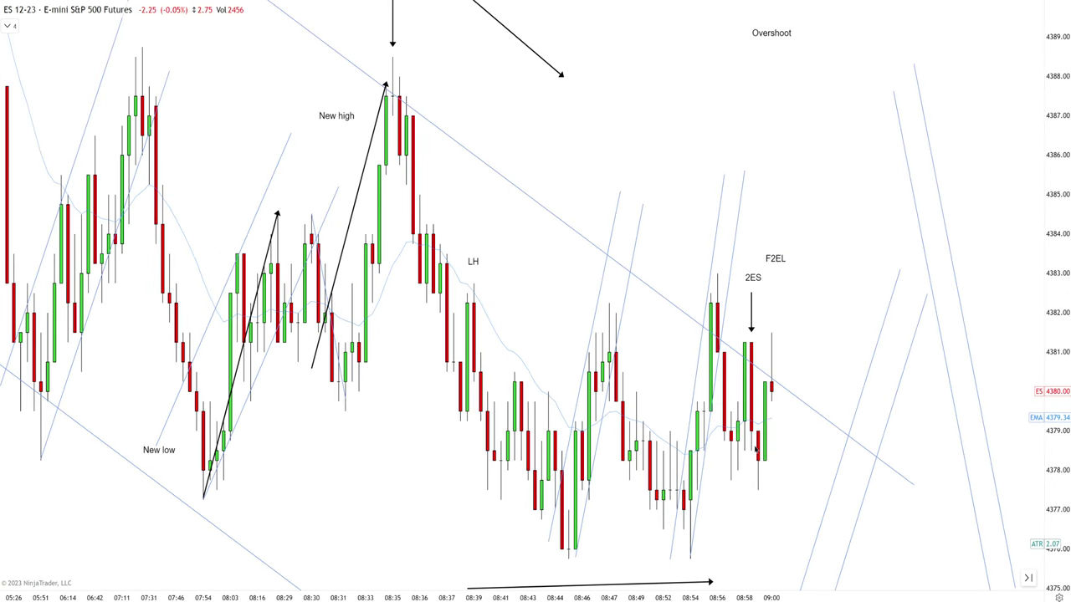
scroll(755, 450, down, 1)
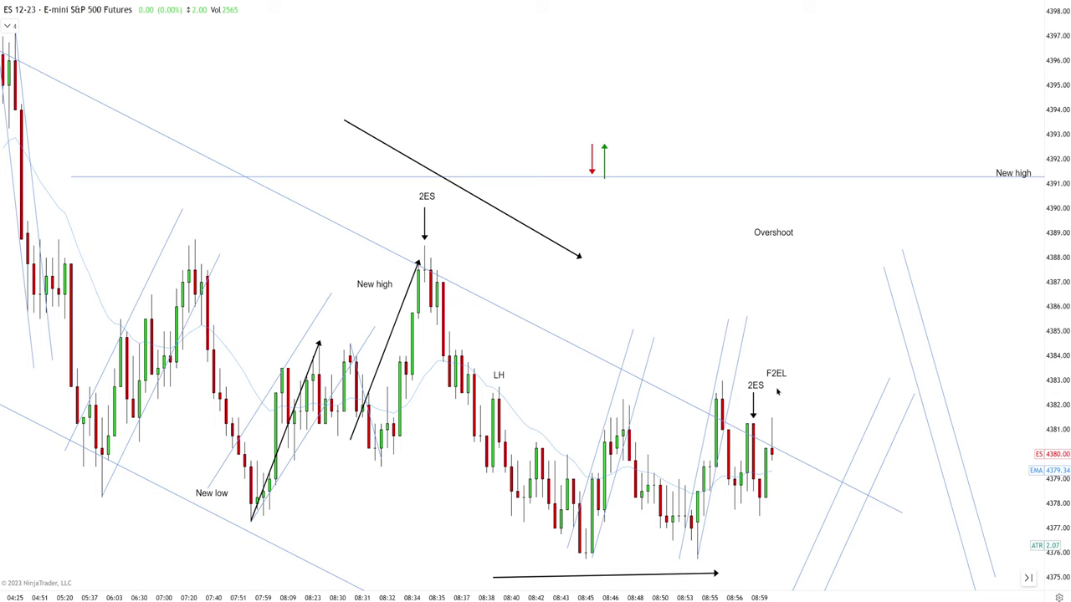
drag(778, 376, 796, 383)
drag(591, 161, 776, 374)
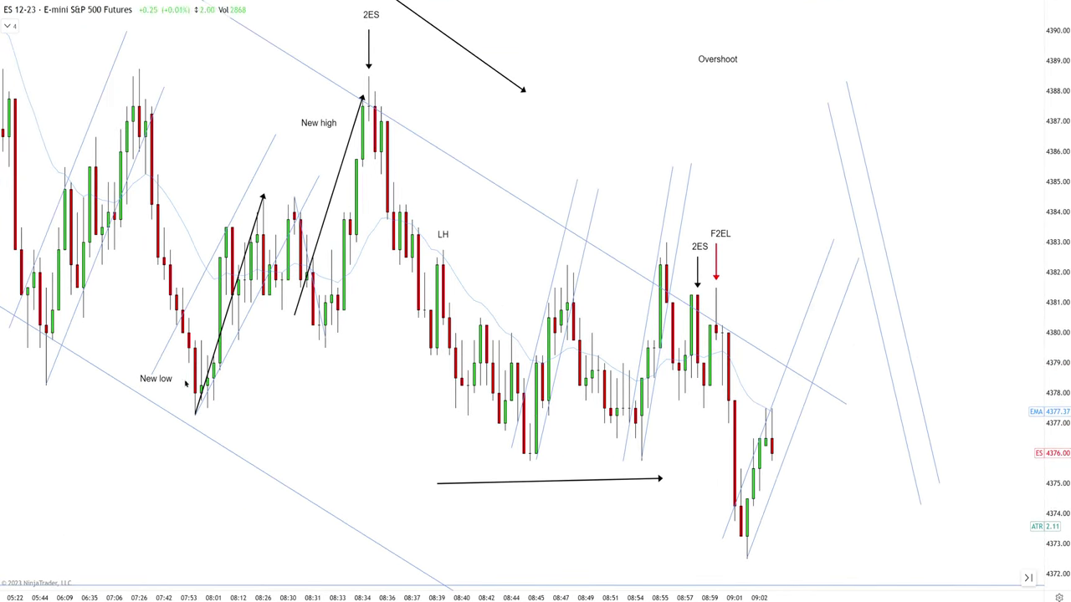
- Duplicate the New low label and place the copy under the latest low near 4373
click(160, 380)
key(ctrl+c)
key(ctrl+v)
drag(636, 501, 701, 517)
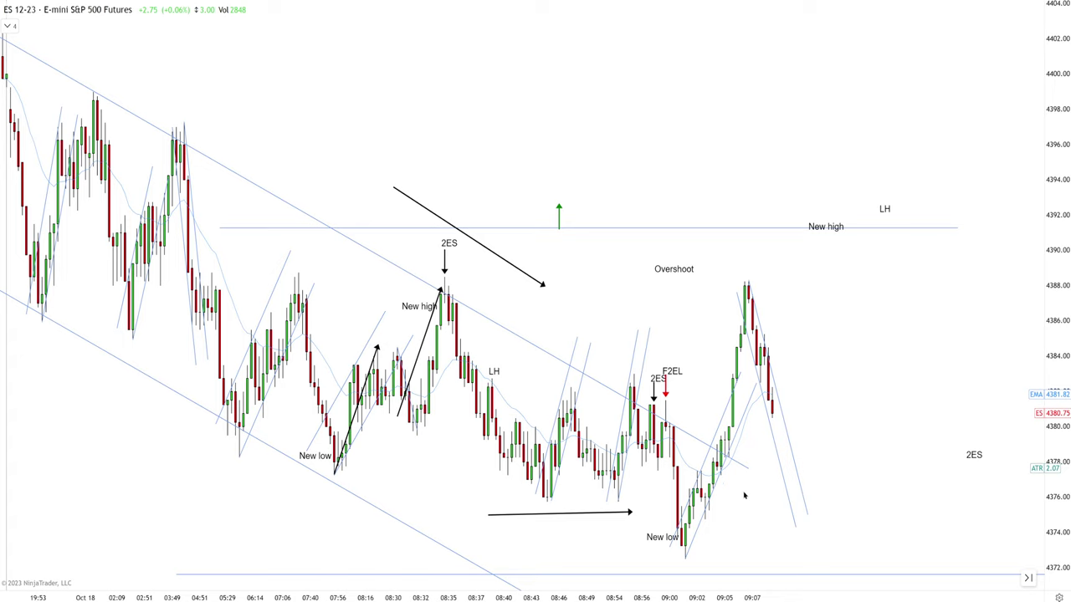
- Set horizontal levels on the 4376 lows and 4387.50 highs, and move Overshoot beside the 09:07 spike
drag(619, 512, 615, 528)
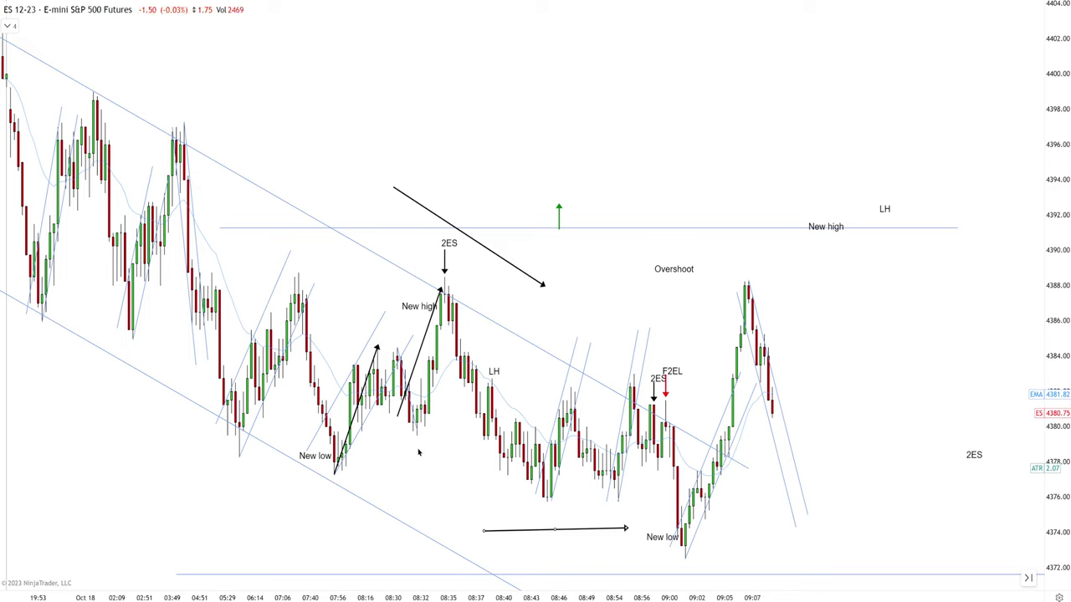
drag(782, 575, 782, 499)
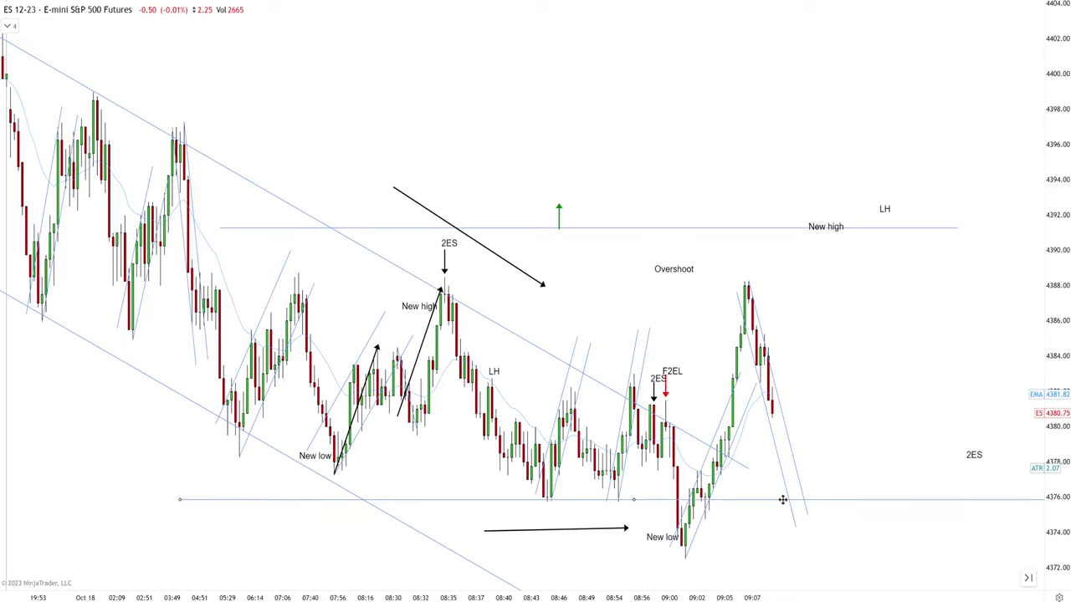
drag(621, 227, 620, 293)
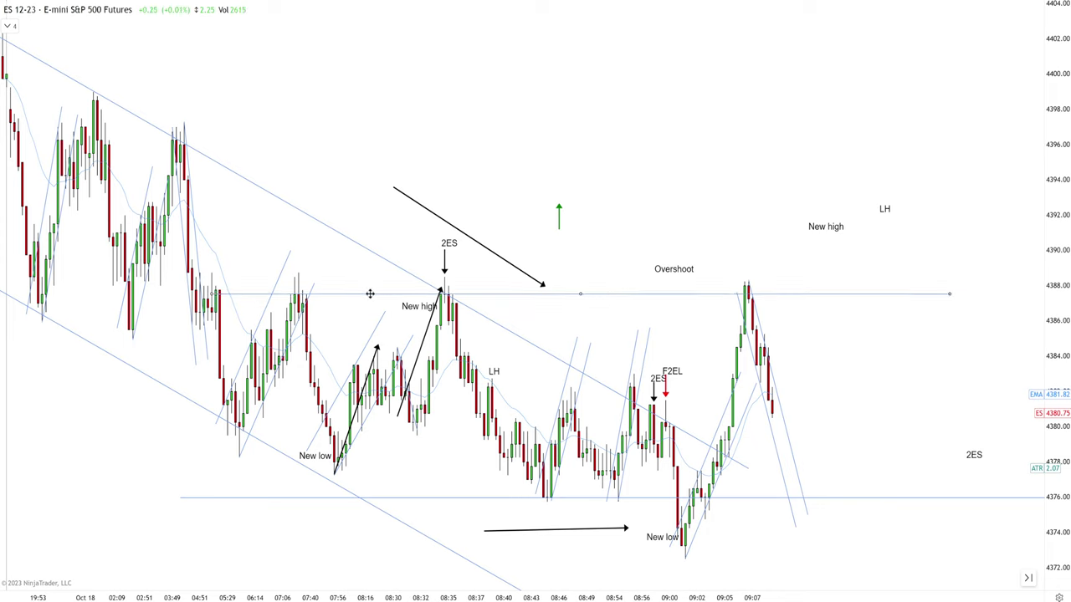
drag(435, 294, 352, 293)
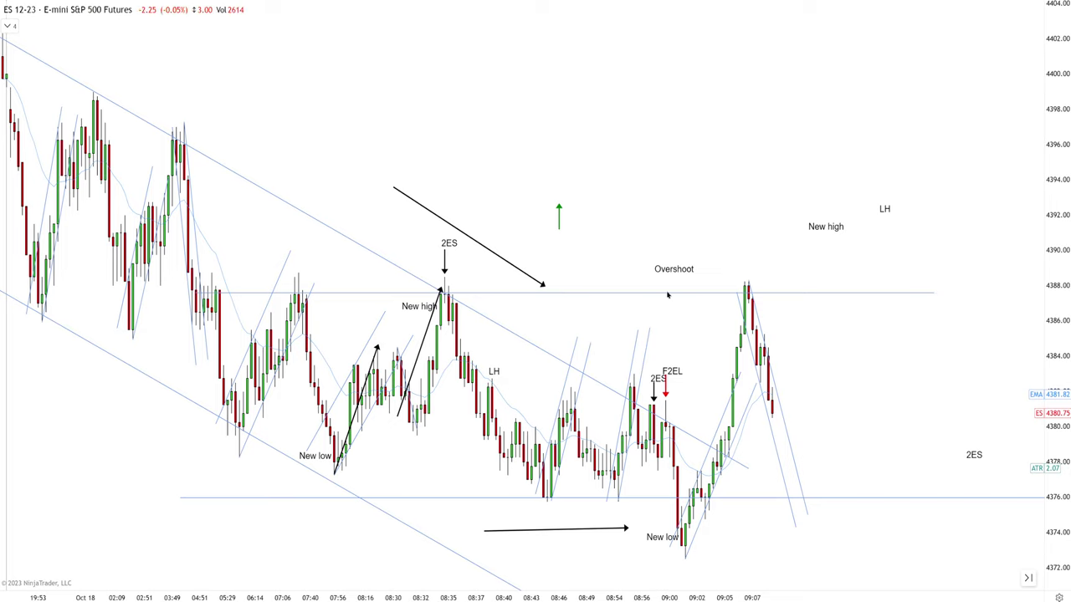
drag(651, 295, 659, 349)
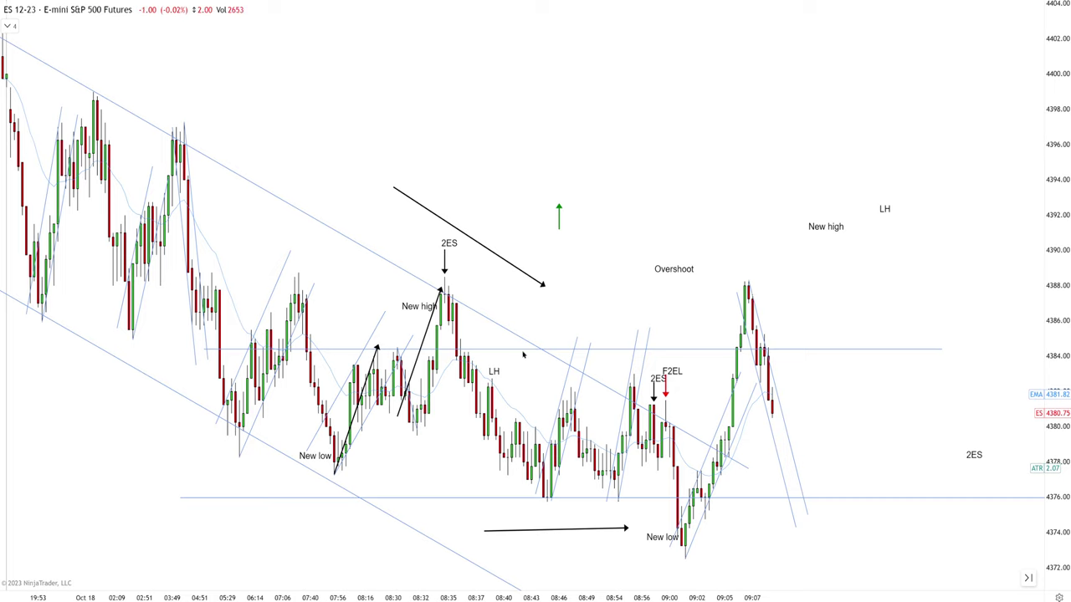
drag(523, 350, 523, 294)
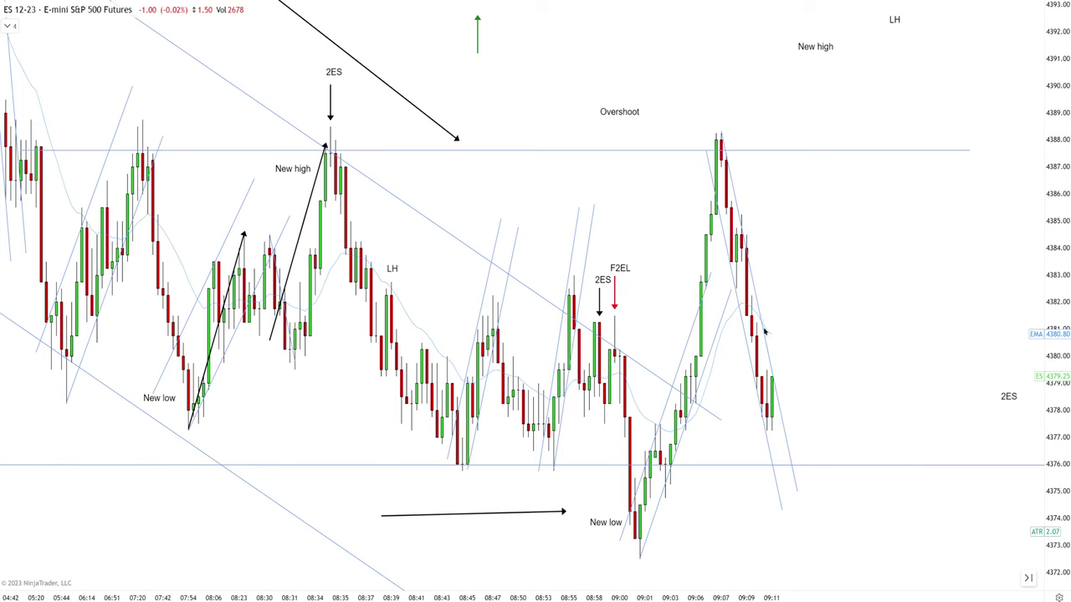
drag(624, 112, 691, 186)
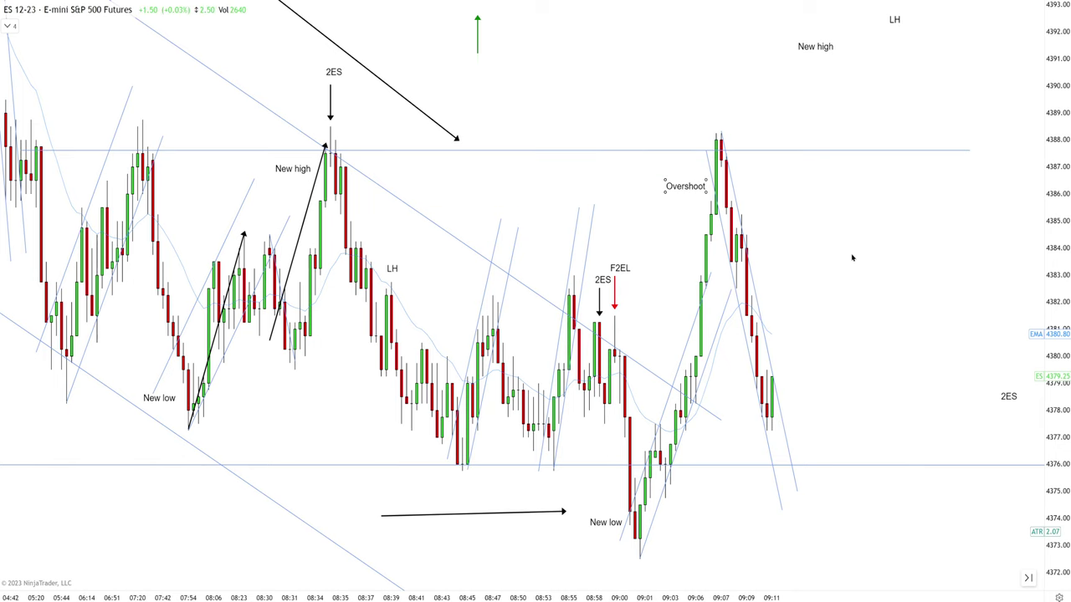
click(821, 273)
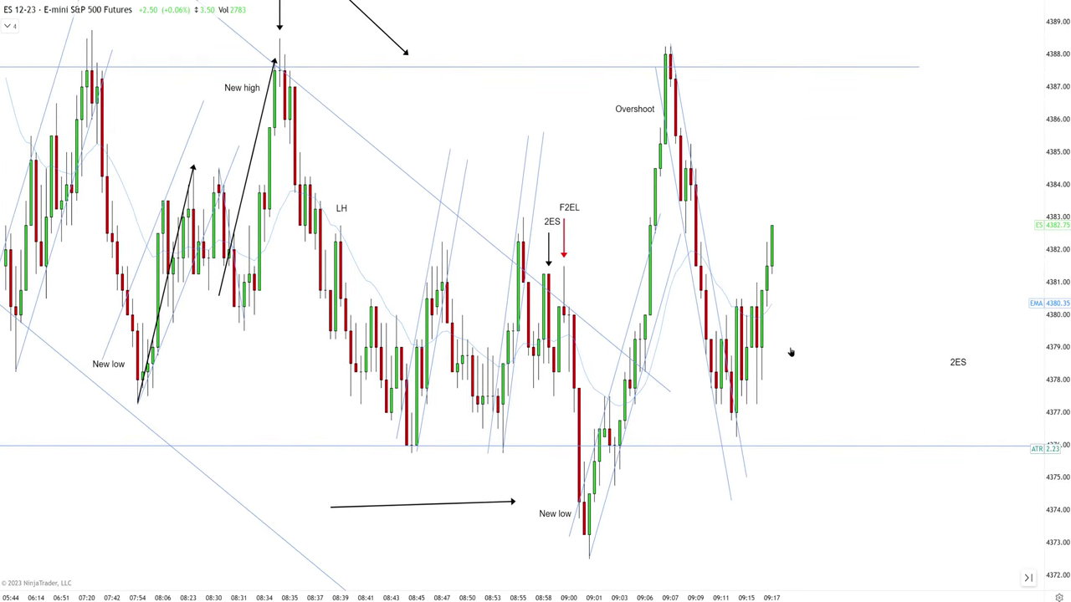
- Draw an arrow from New low up to Overshoot and copy it onto the rally into New high
scroll(744, 353, down, 3)
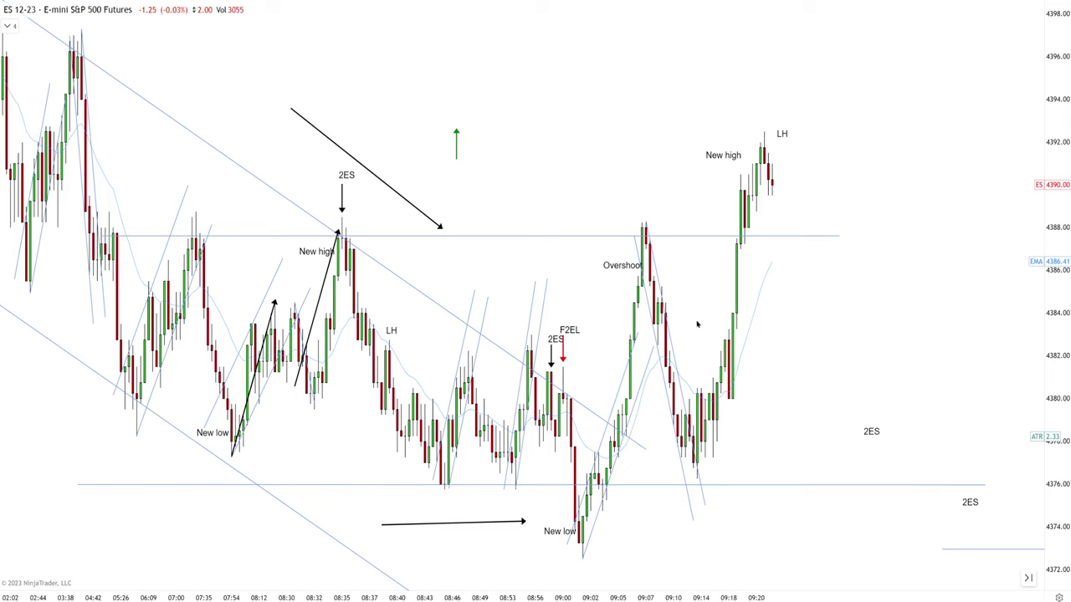
drag(583, 553, 649, 222)
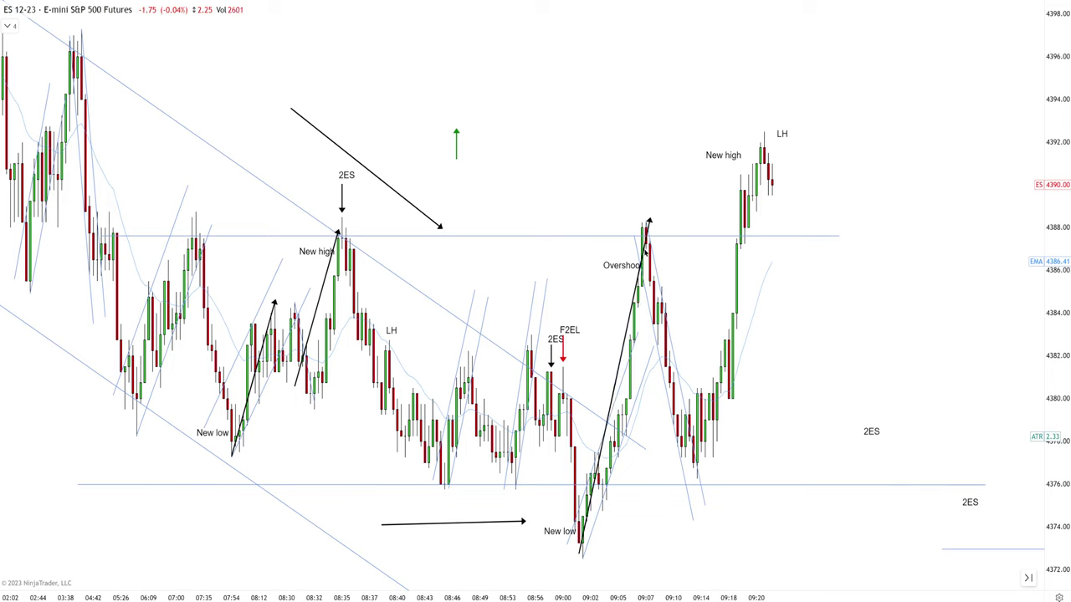
drag(633, 313, 751, 243)
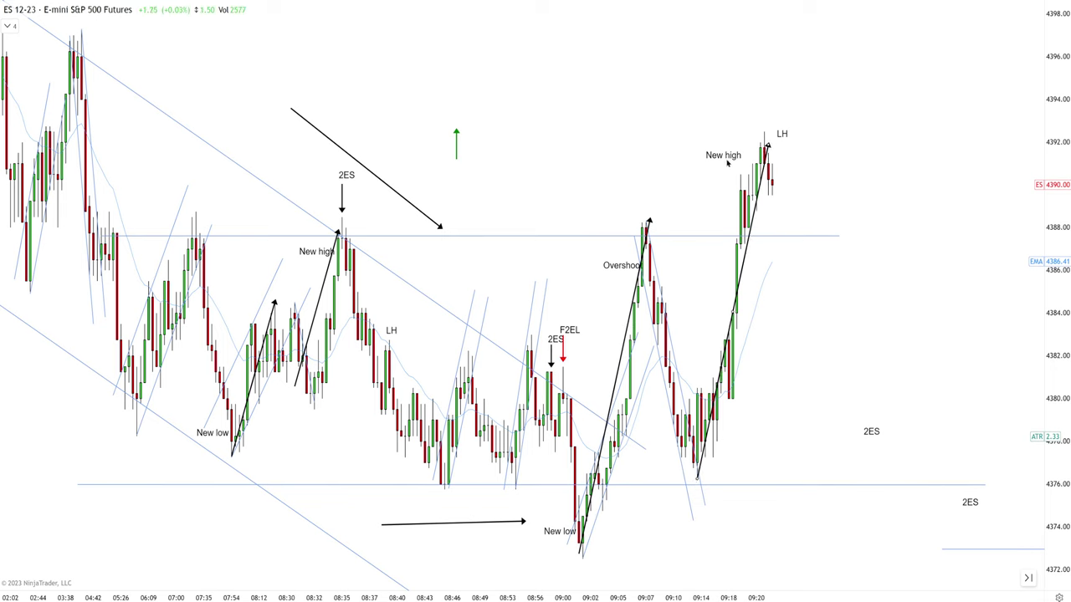
drag(723, 155, 728, 154)
click(600, 515)
- Tidy the Overshoot label and right-hand trend line, measure the latest move, and copy the red arrow above LH
drag(624, 266, 615, 264)
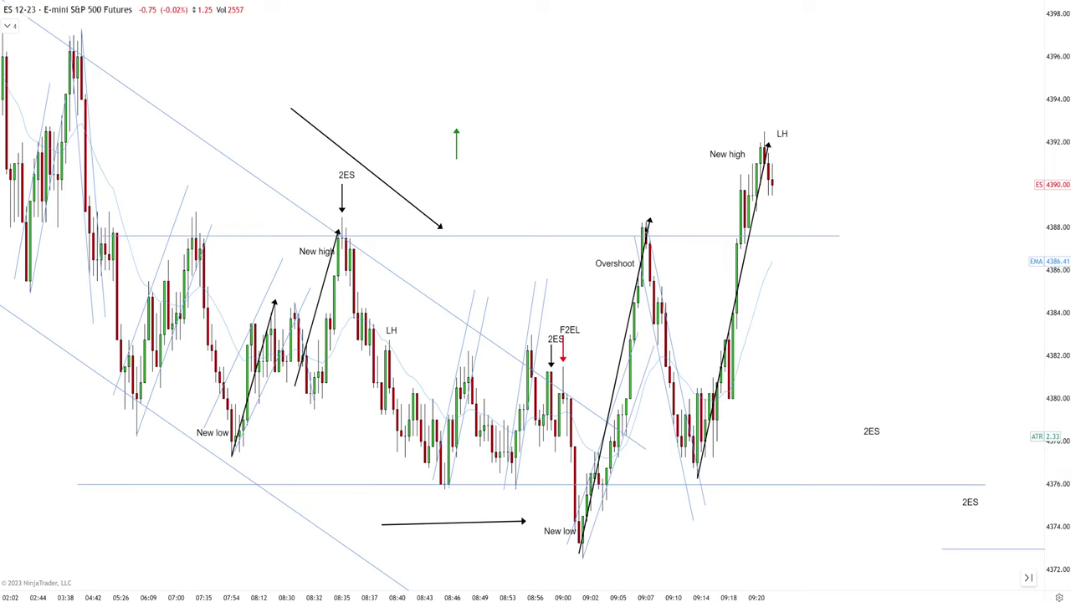
drag(765, 158, 752, 149)
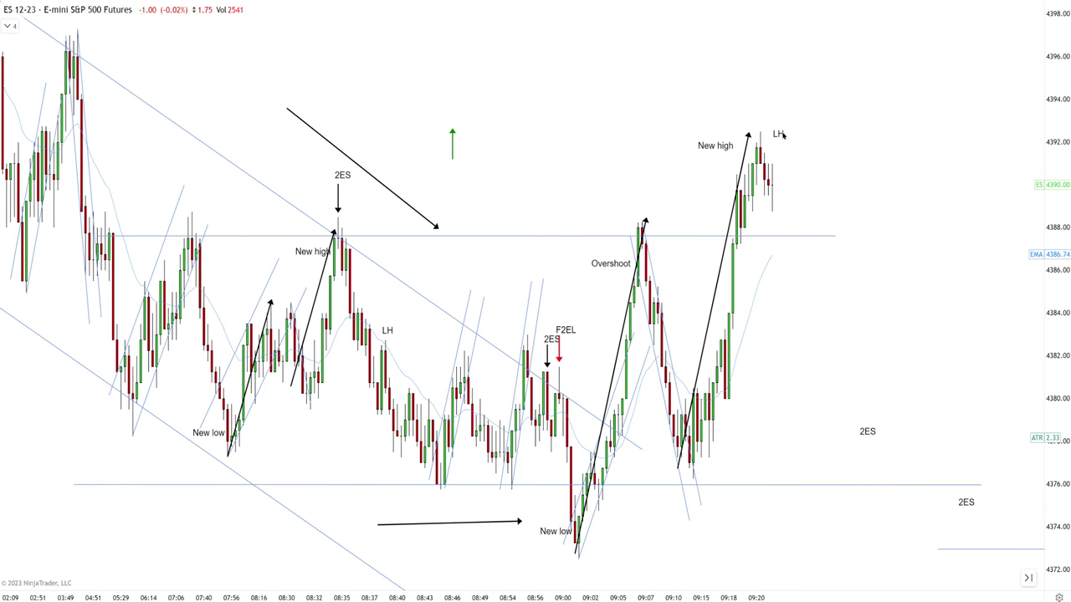
scroll(769, 143, up, 2)
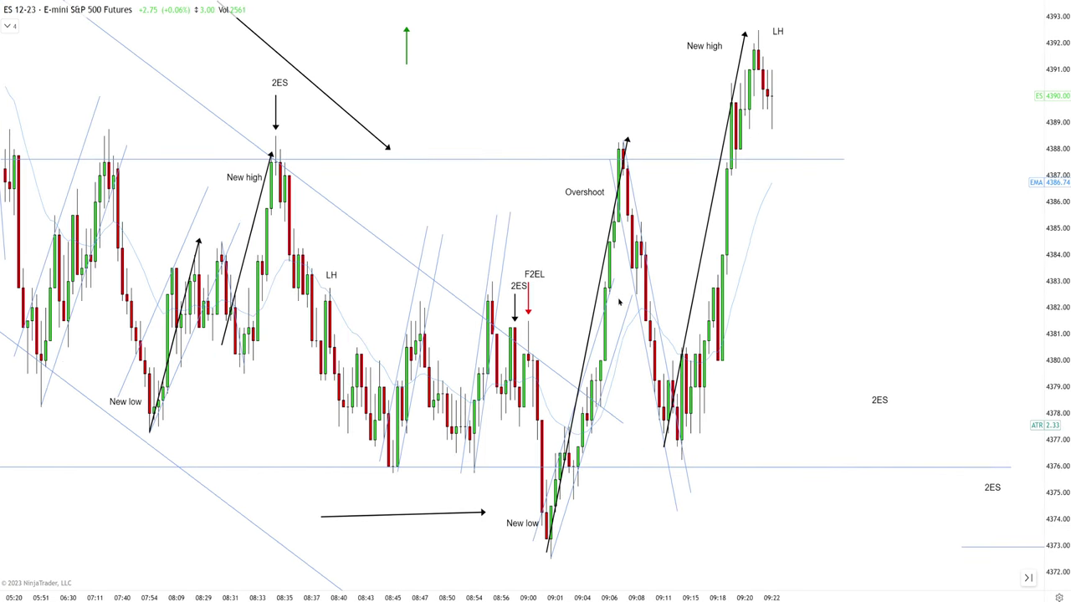
scroll(725, 324, down, 2)
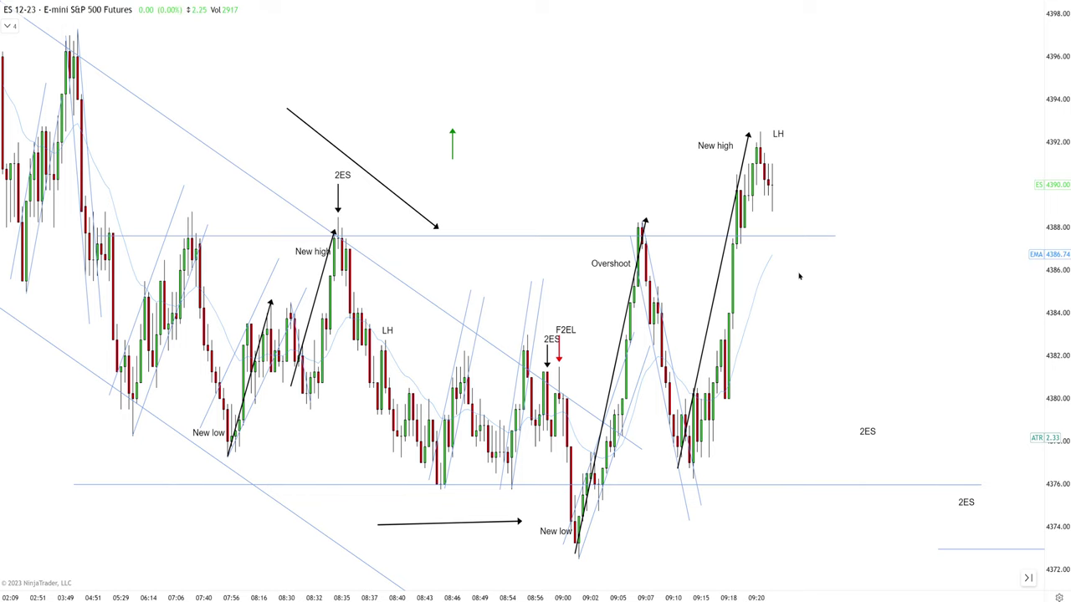
scroll(842, 220, up, 2)
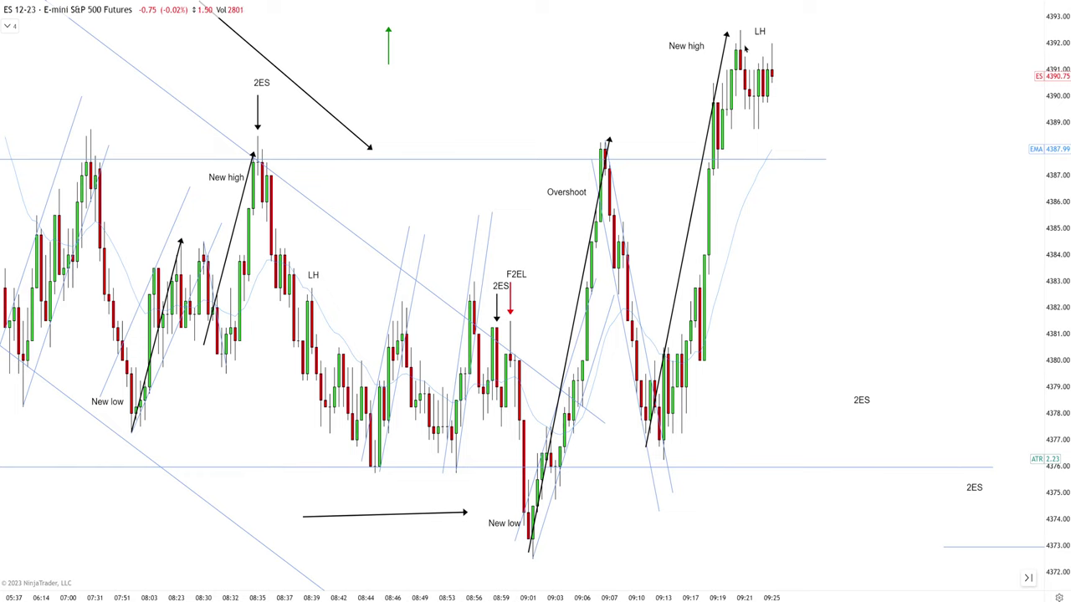
drag(771, 82, 836, 154)
drag(510, 309, 786, 26)
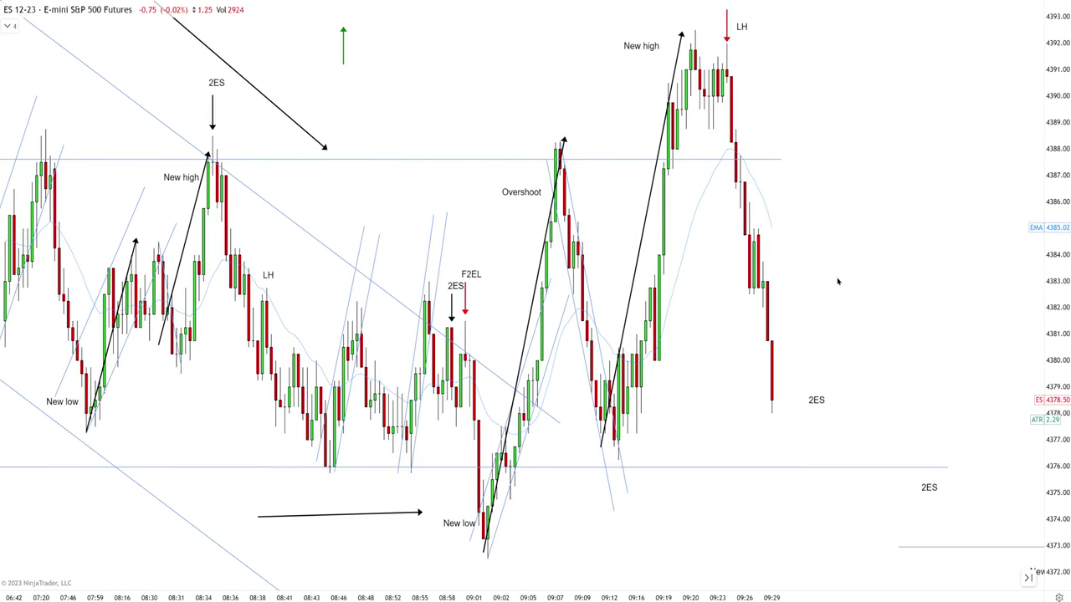
- Draw a trend line from the LH high down to the lower right and fit it along the sell-off bars
scroll(837, 282, down, 2)
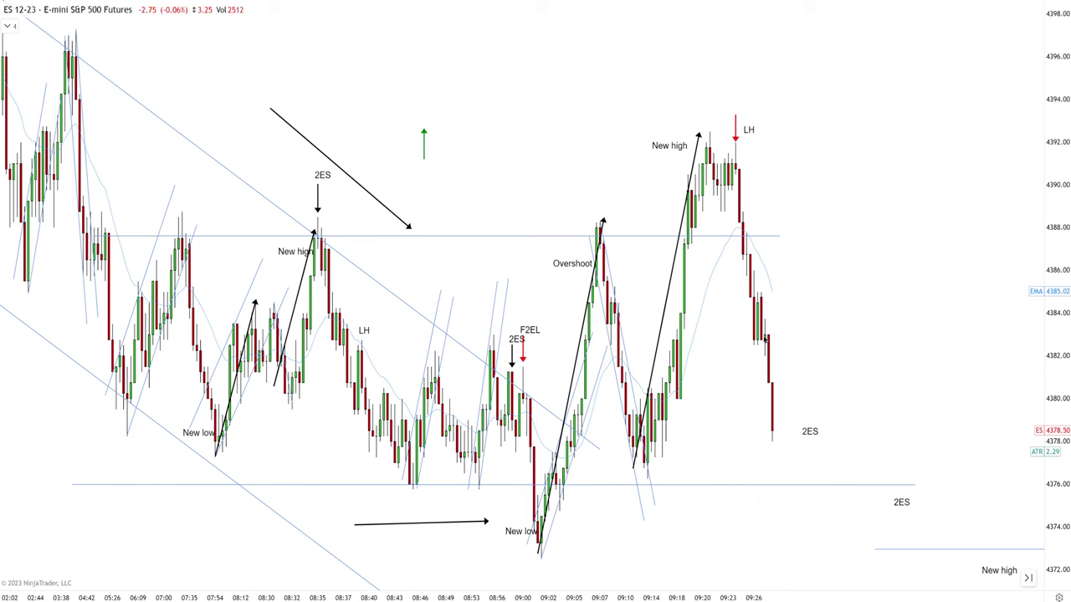
scroll(886, 303, up, 2)
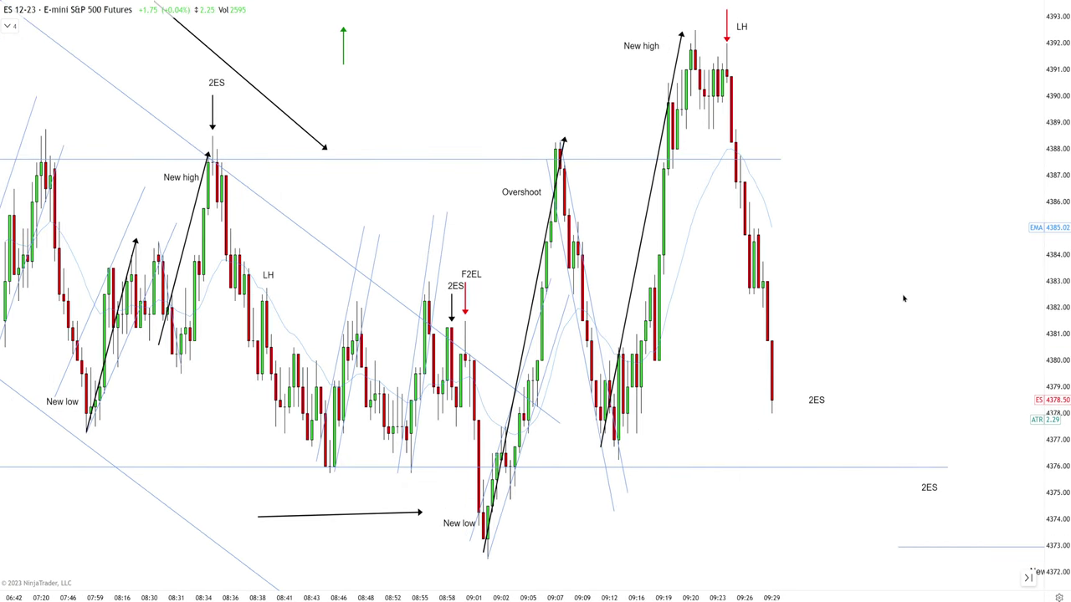
scroll(629, 286, down, 1)
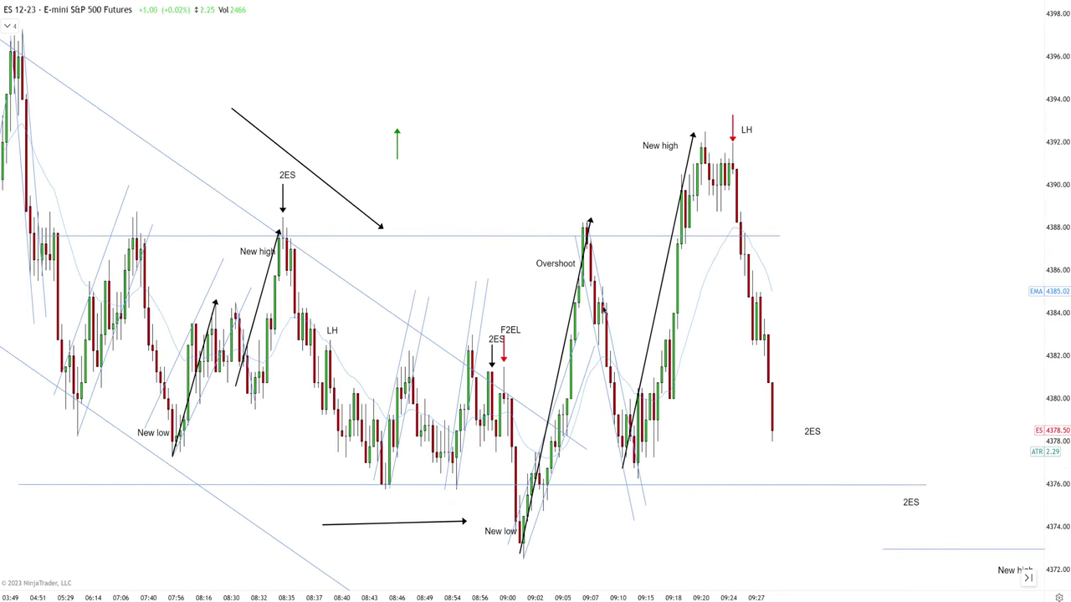
scroll(884, 318, up, 2)
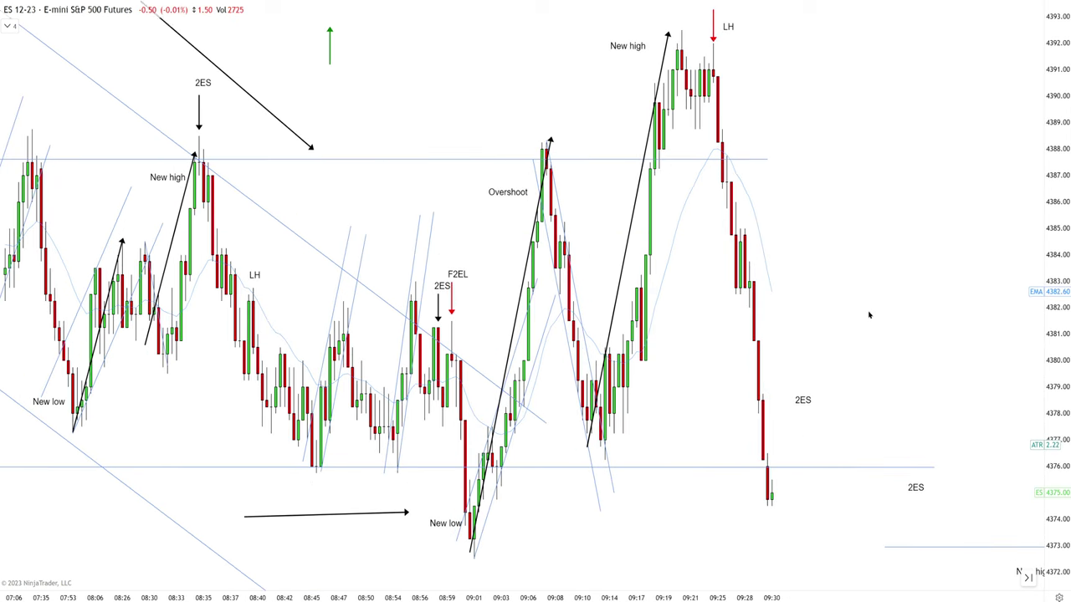
click(713, 44)
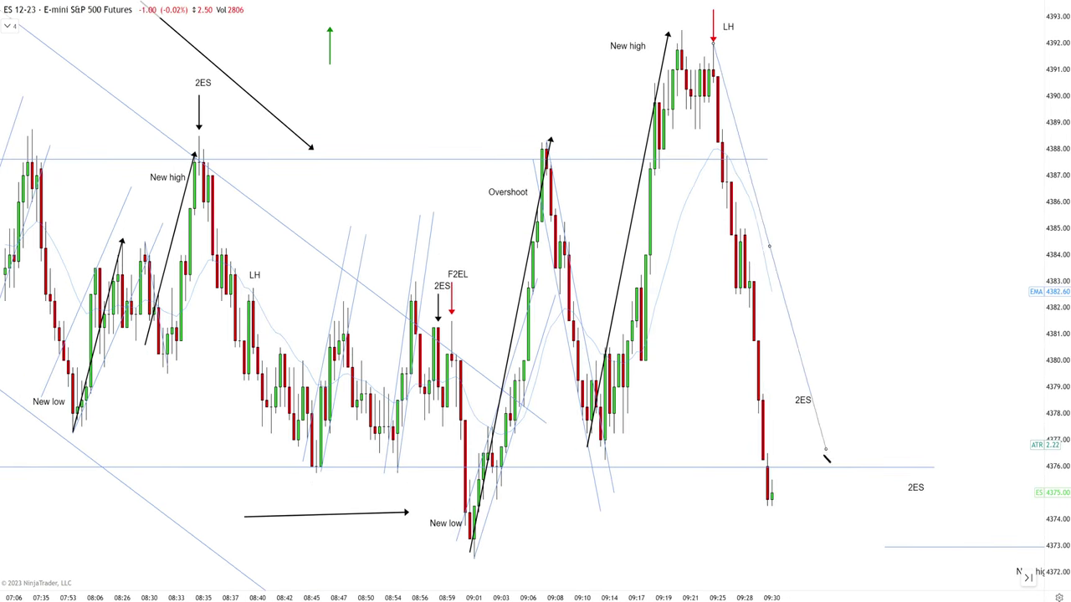
click(801, 549)
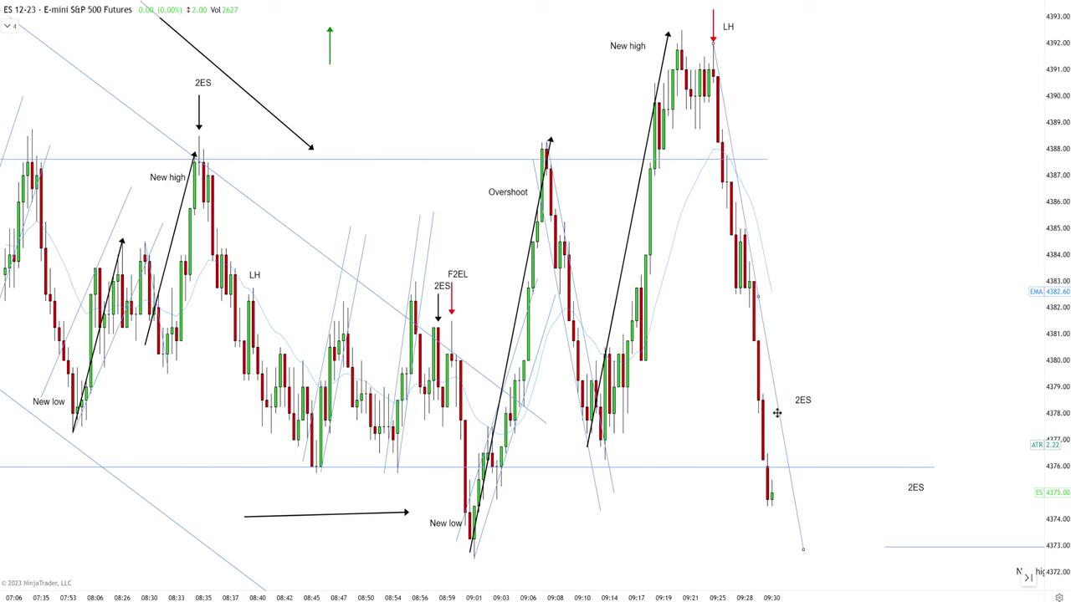
drag(777, 414, 755, 444)
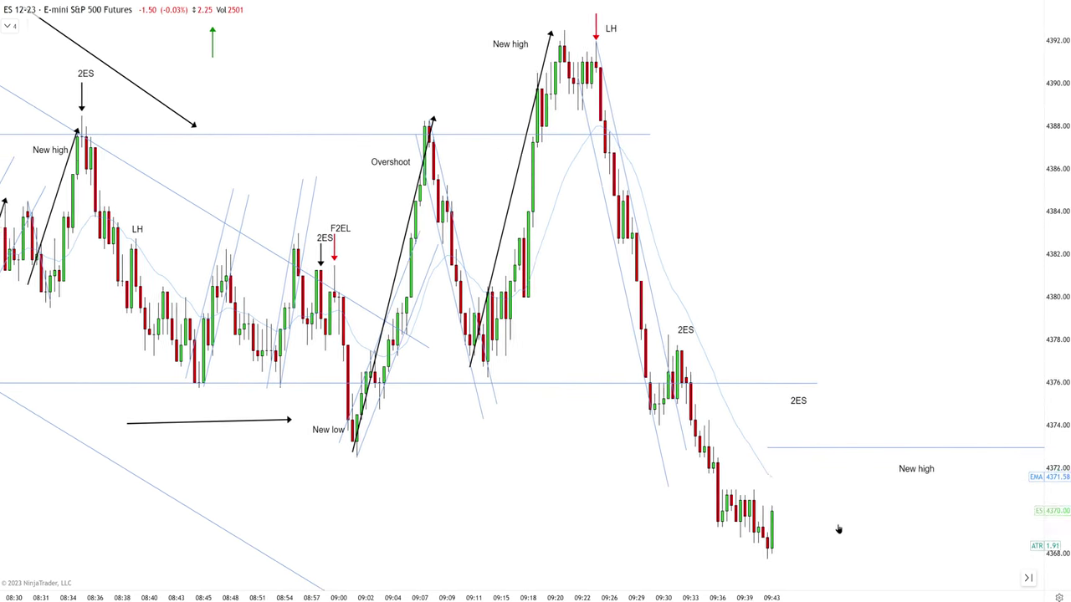
- Move the support levels to about 4378.25 and 4374, and draw the up-leg arrow from the 09:41 low to 2ES
drag(847, 451, 887, 335)
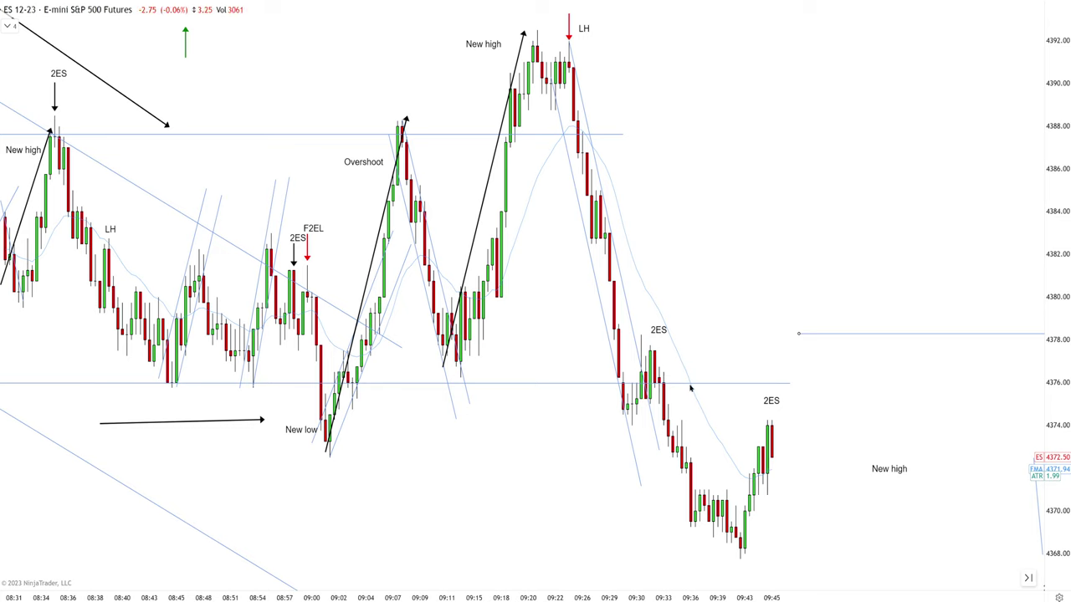
drag(690, 387, 720, 422)
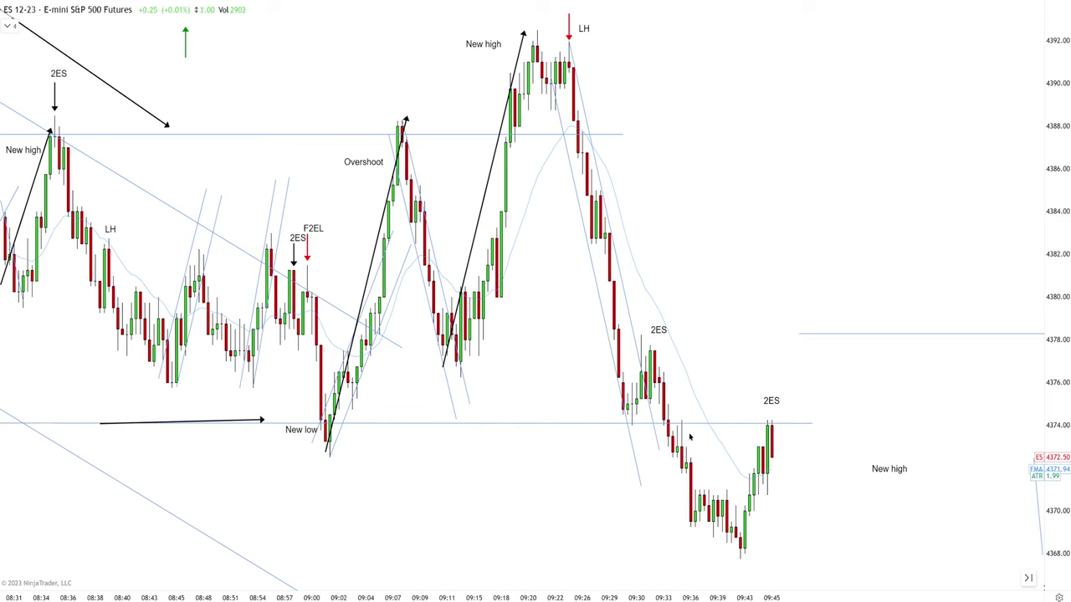
drag(744, 553, 776, 431)
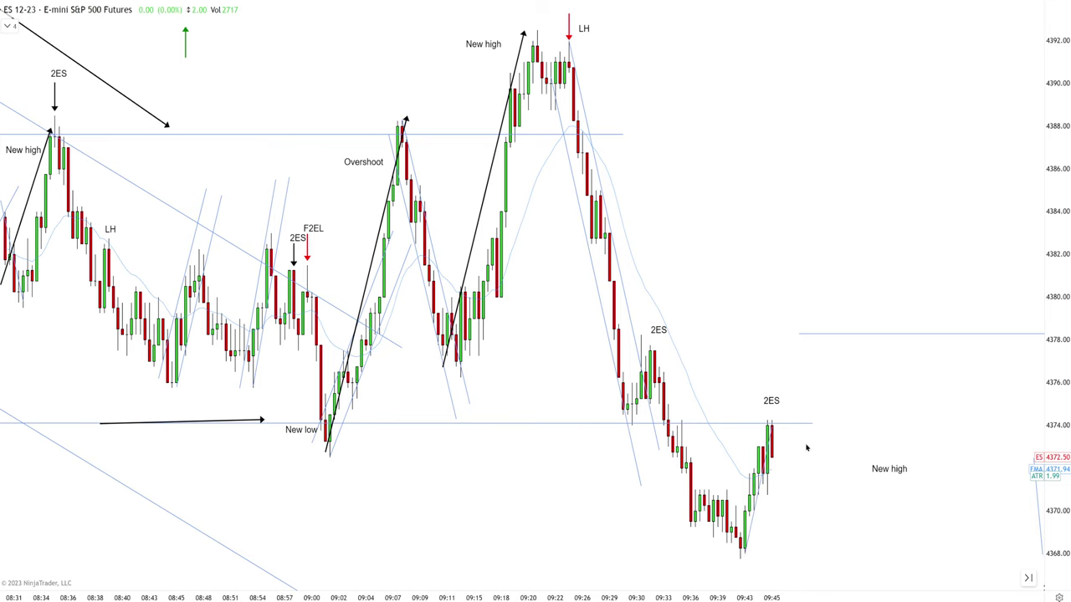
- Draw an arrow tracing the drop down to the 09:40 low
scroll(806, 449, down, 2)
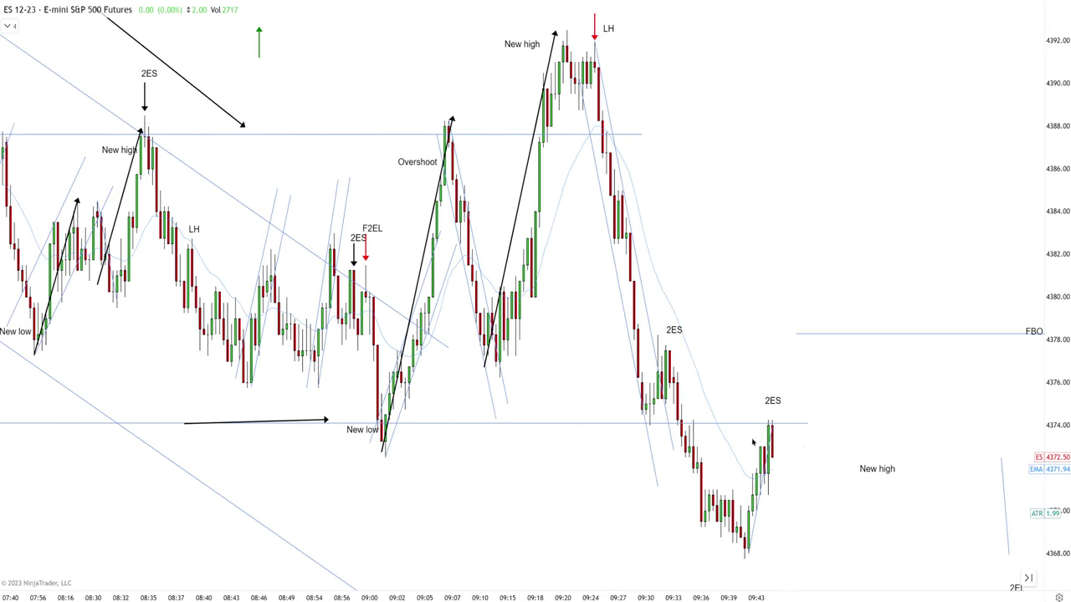
scroll(699, 343, up, 2)
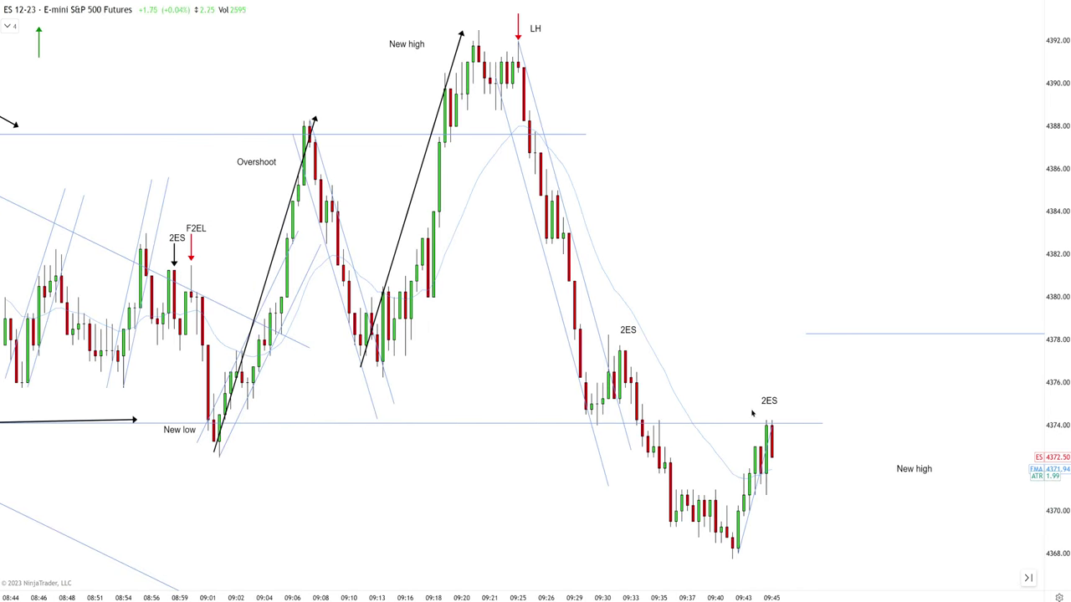
scroll(769, 431, down, 2)
scroll(782, 447, up, 2)
scroll(782, 456, up, 2)
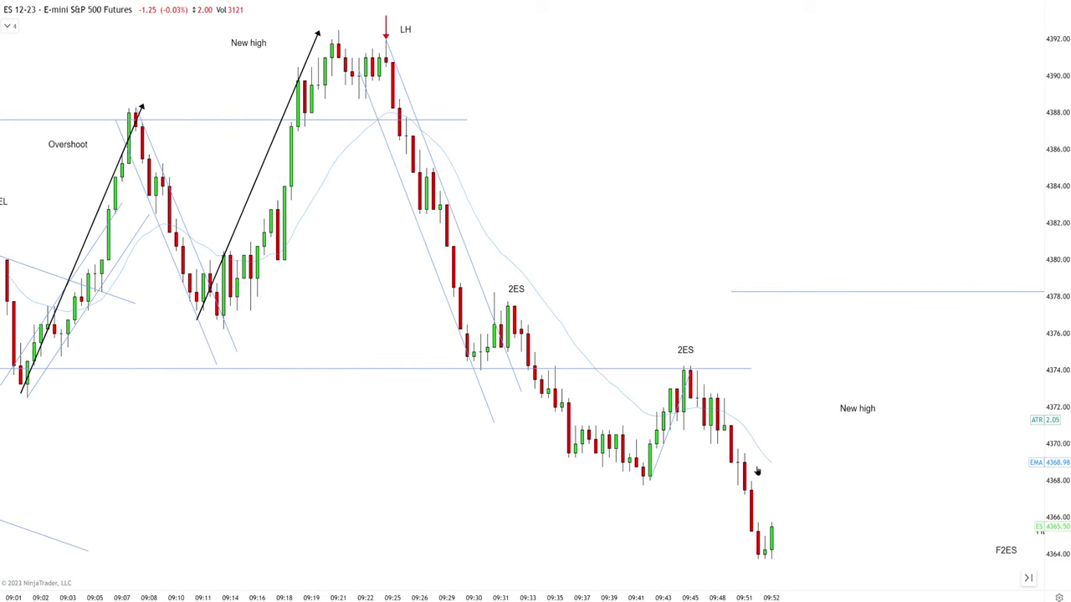
mouse_move(515, 370)
mouse_down()
mouse_move(610, 487)
mouse_move(659, 421)
mouse_move(670, 377)
mouse_up()
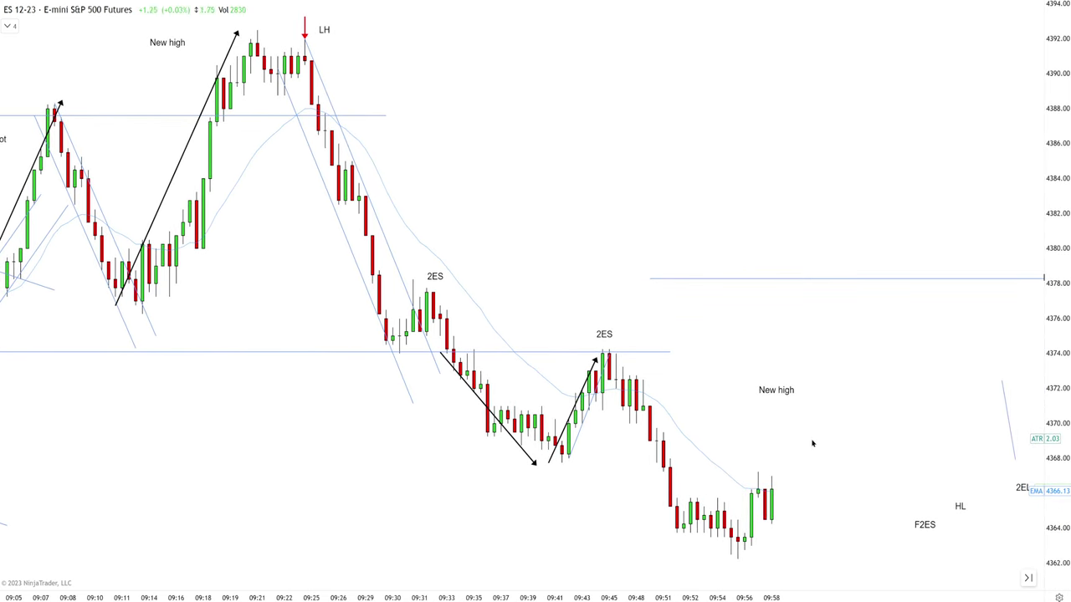
- Delete the two black drop-and-bounce arrows and draw a rising trend line from the 09:55 low
scroll(787, 454, down, 3)
scroll(612, 404, down, 2)
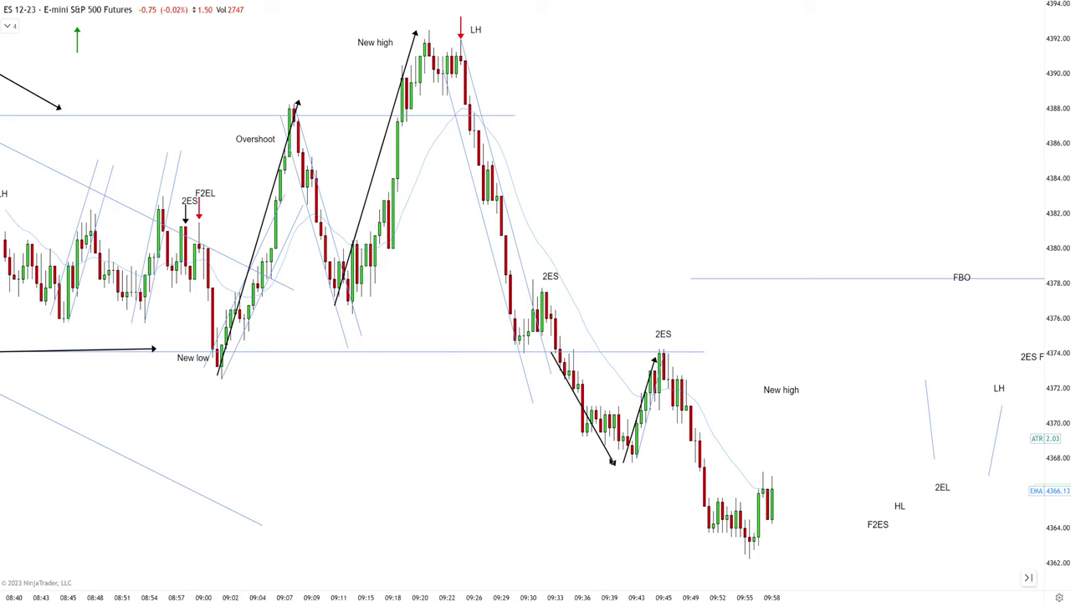
click(614, 462)
key(Delete)
click(655, 362)
key(Delete)
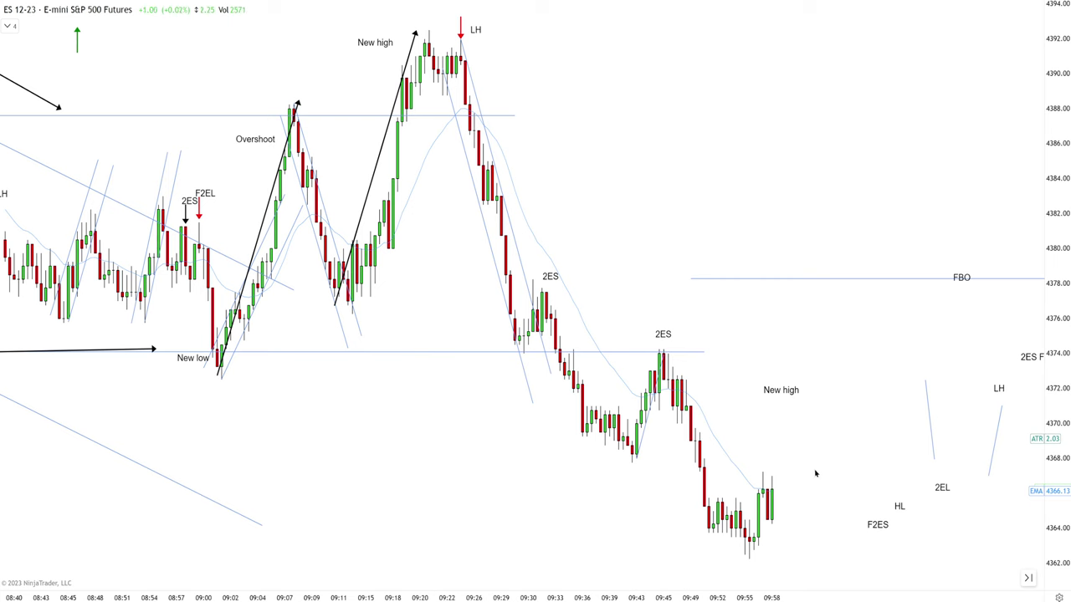
scroll(815, 474, up, 1)
drag(748, 556, 807, 457)
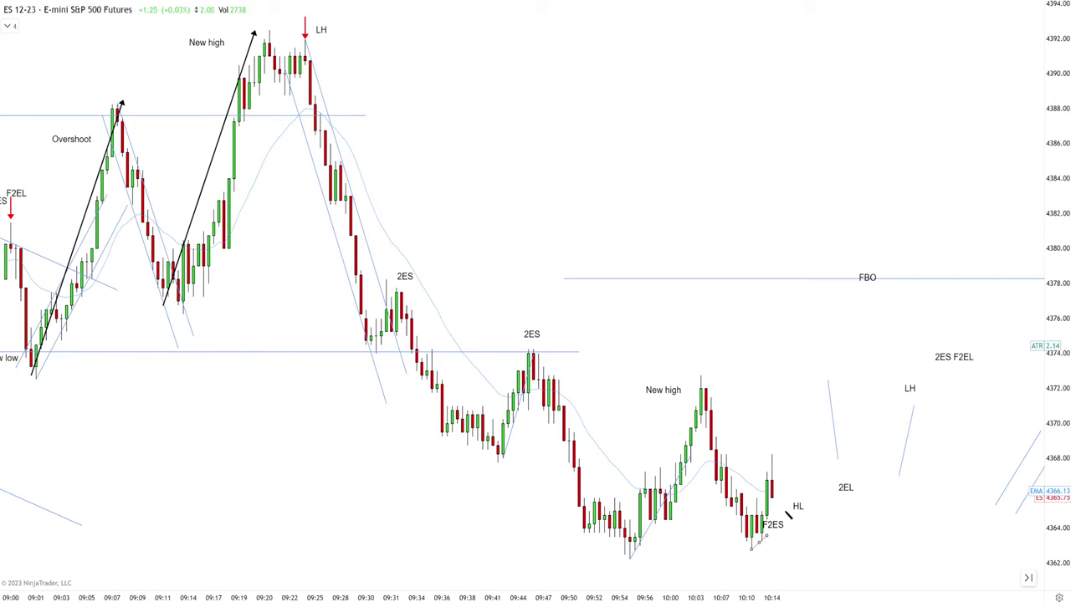
- Fix the rising trend line's end, lower the FBO level to the New high peak, and extend the line
click(807, 430)
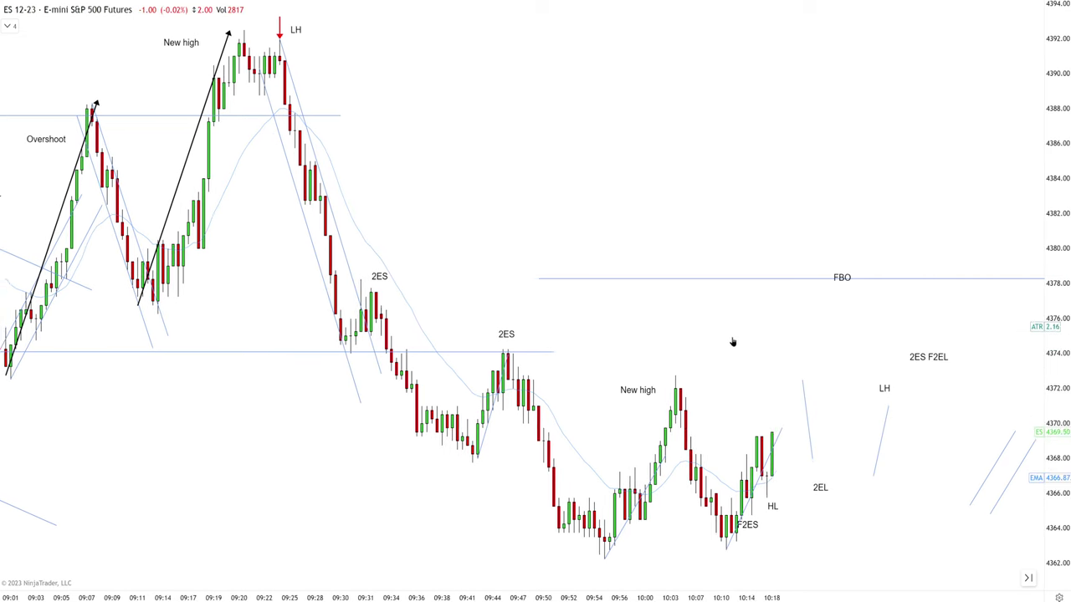
drag(737, 284, 707, 545)
drag(787, 428, 801, 422)
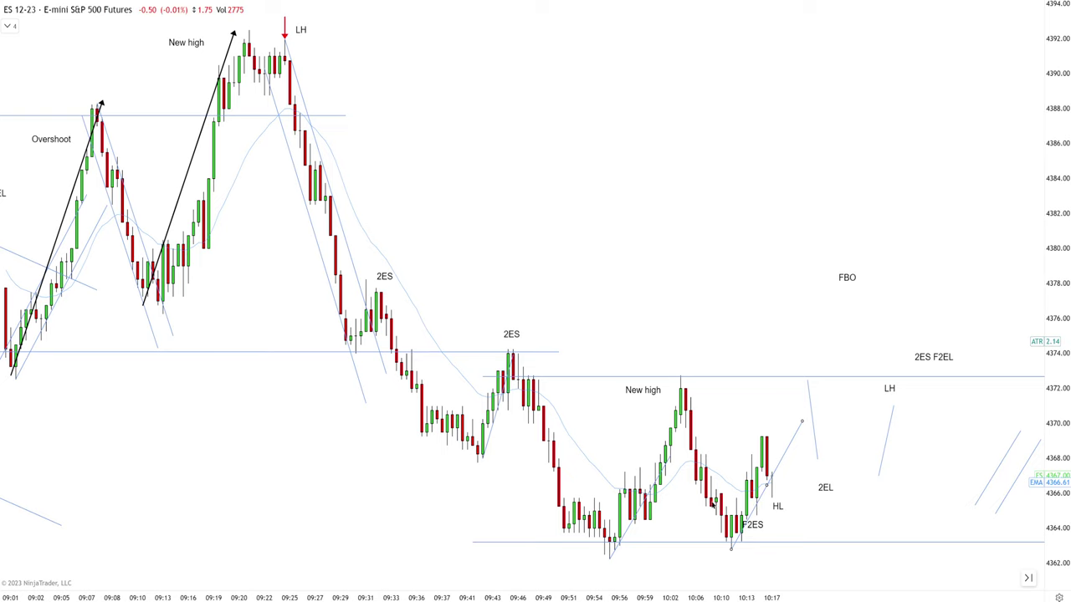
scroll(798, 528, up, 1)
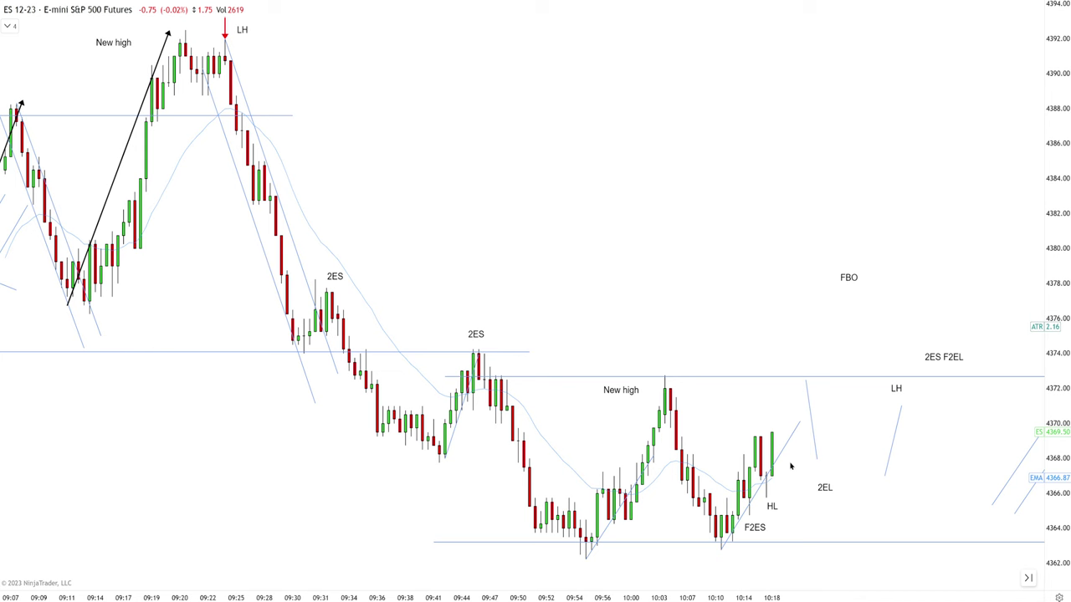
scroll(774, 489, down, 2)
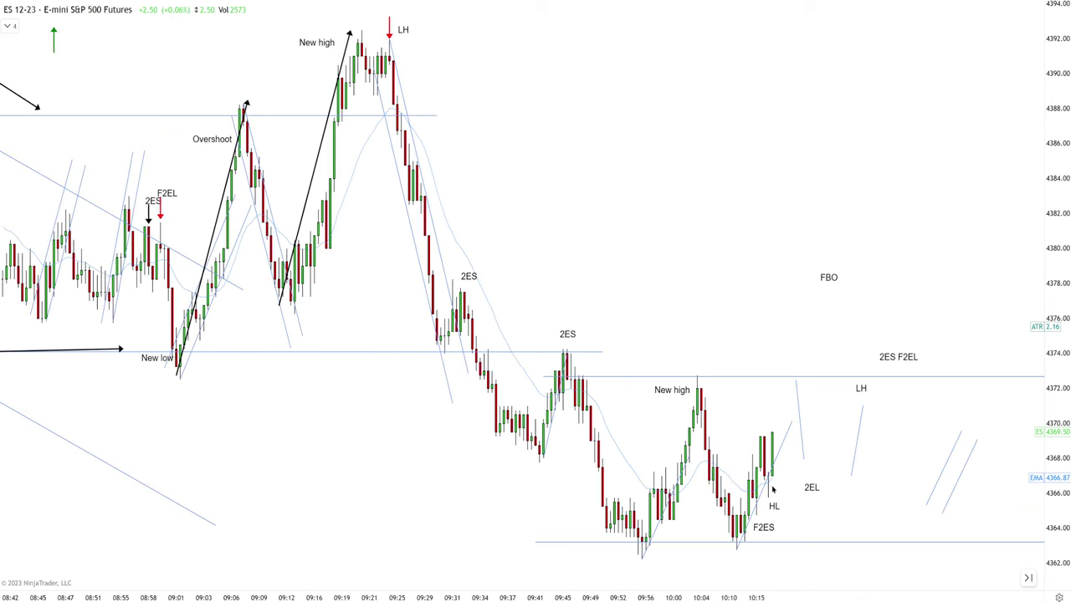
- Place a green up arrow under the HL bar and extend the channel line past the latest bars
mouse_move(56, 42)
mouse_down()
mouse_move(211, 165)
mouse_move(779, 507)
mouse_move(752, 521)
mouse_up()
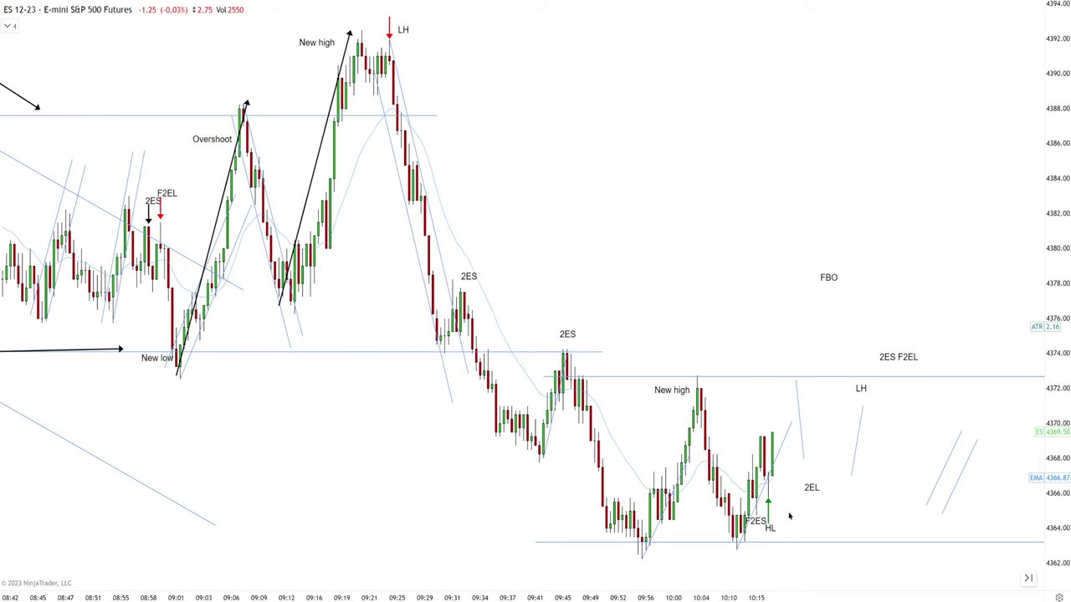
scroll(793, 516, up, 2)
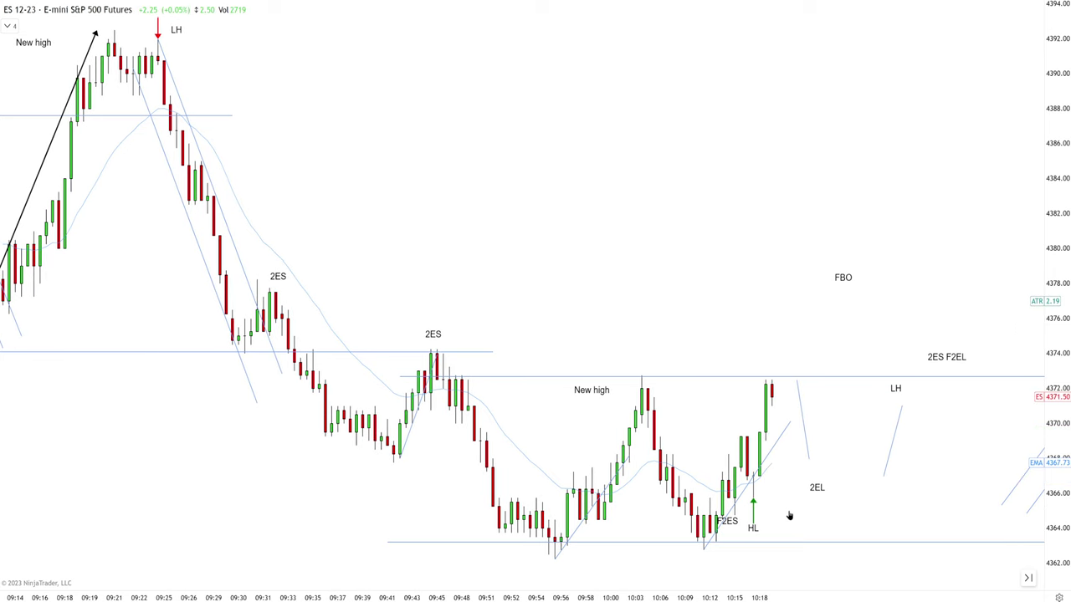
drag(766, 453, 821, 370)
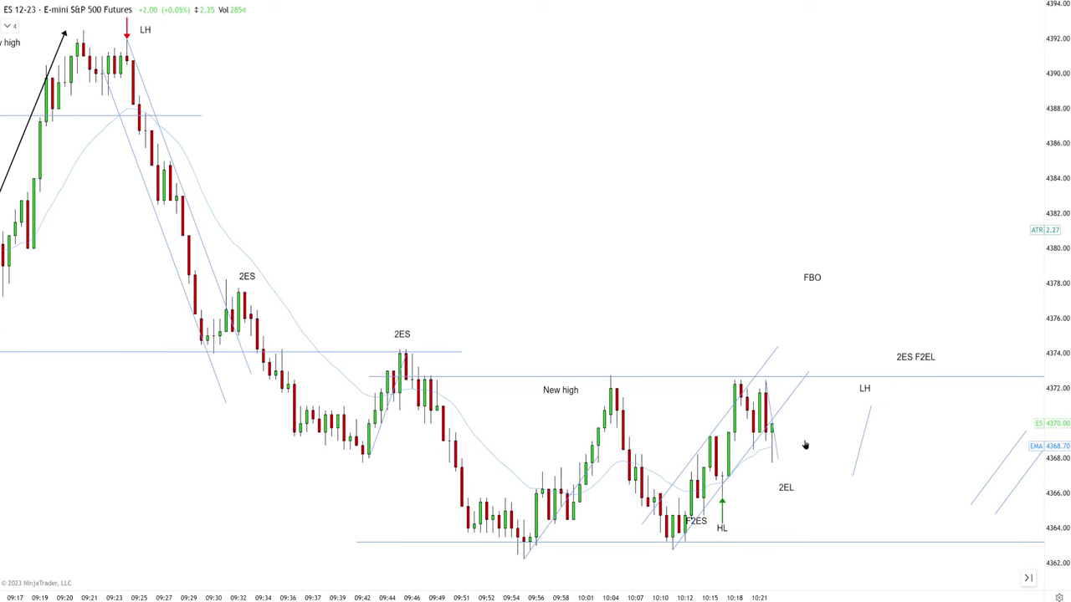
scroll(734, 383, up, 2)
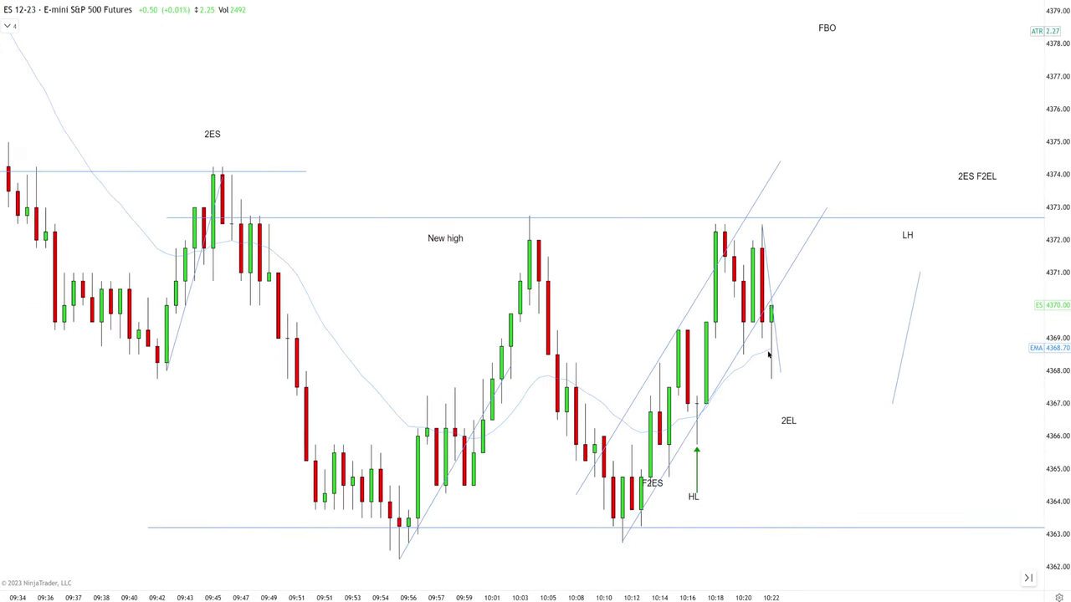
scroll(823, 345, down, 1)
scroll(813, 344, up, 1)
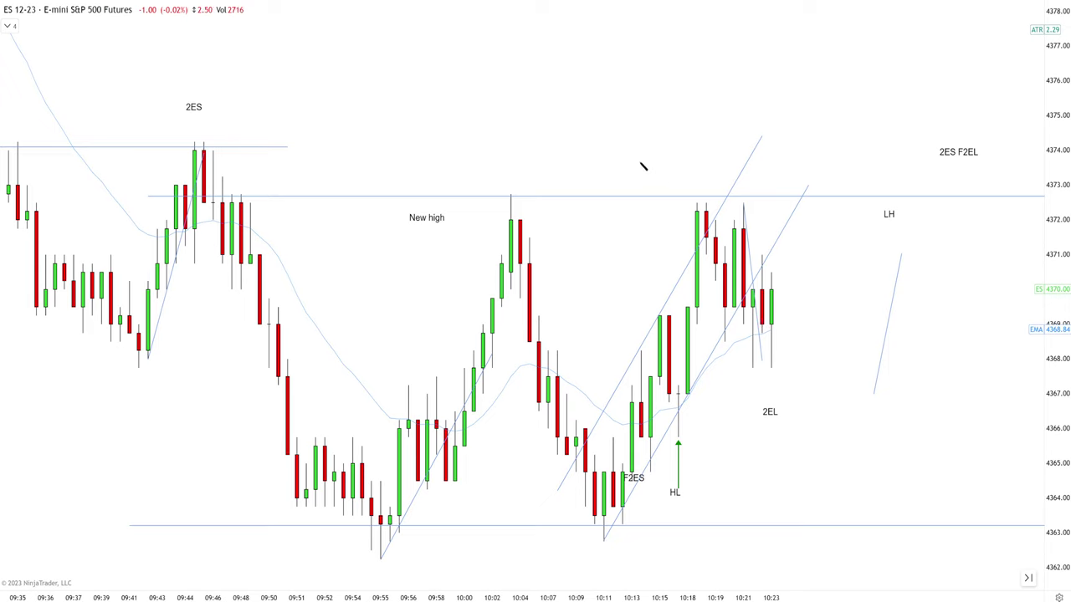
- Draw a black arrow pointing right toward the breakout and measure the recent bars' price and time span
drag(640, 162, 773, 164)
mouse_move(778, 203)
mouse_down()
mouse_move(832, 137)
mouse_move(831, 117)
mouse_move(792, 194)
mouse_up()
drag(772, 271, 864, 197)
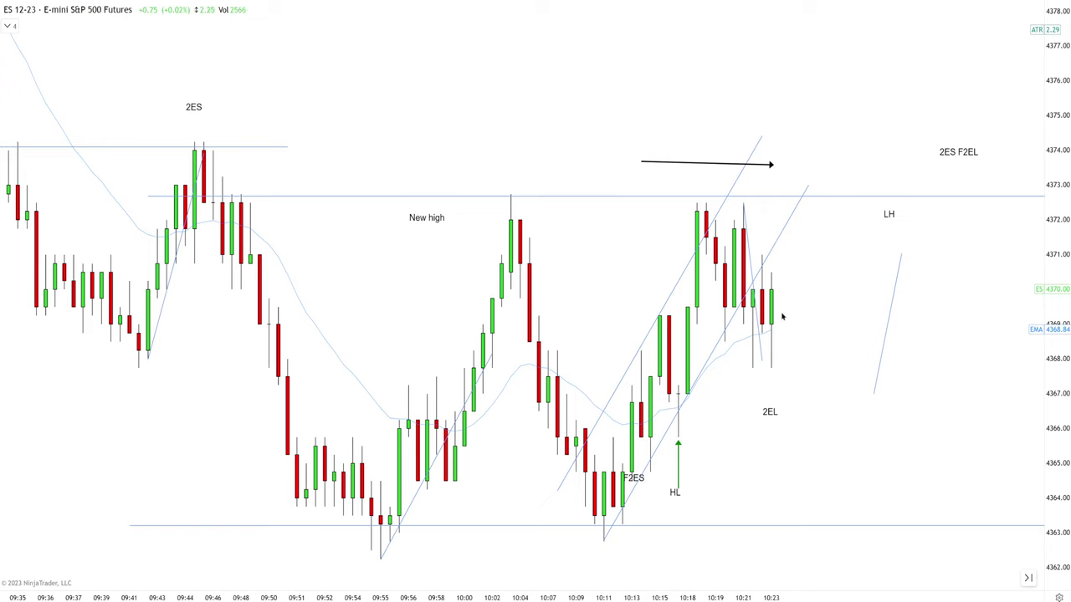
- Shift the 2EL and HL labels, then draw a line from the 10:02 high to the 10:11 low
drag(771, 416, 771, 428)
drag(674, 491, 774, 392)
drag(520, 219, 597, 520)
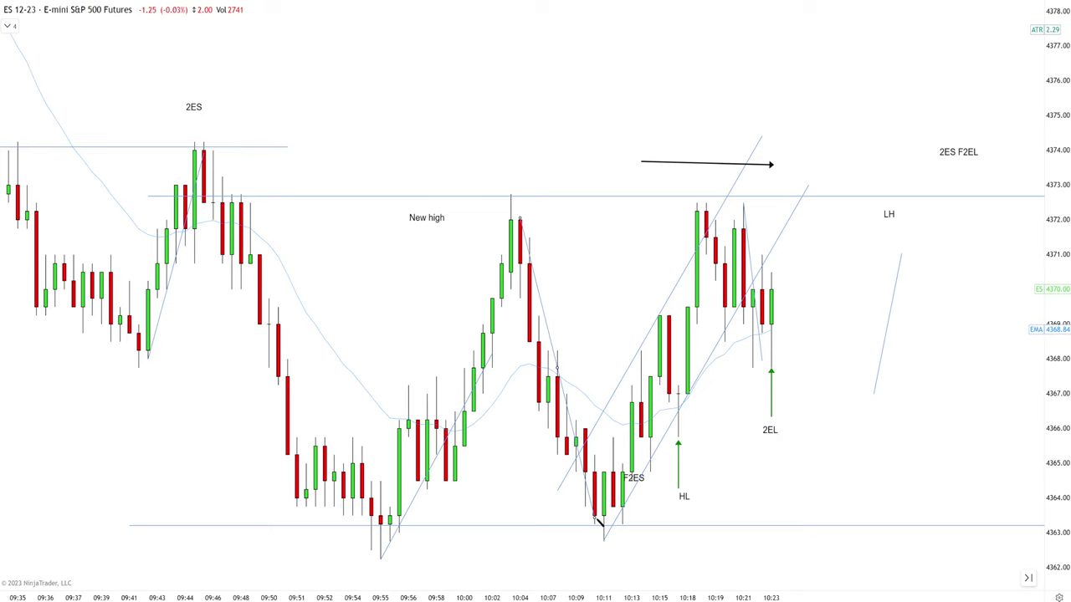
scroll(791, 432, down, 2)
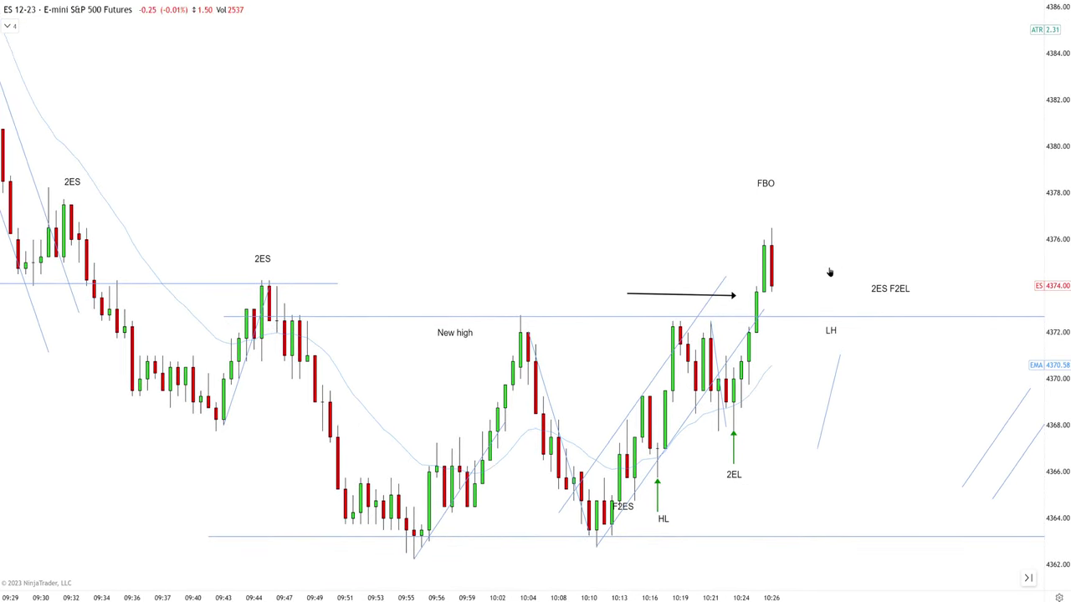
- Add a New high label beside the FBO bars and draw a line from the FBO high to the swing low
drag(454, 332, 728, 246)
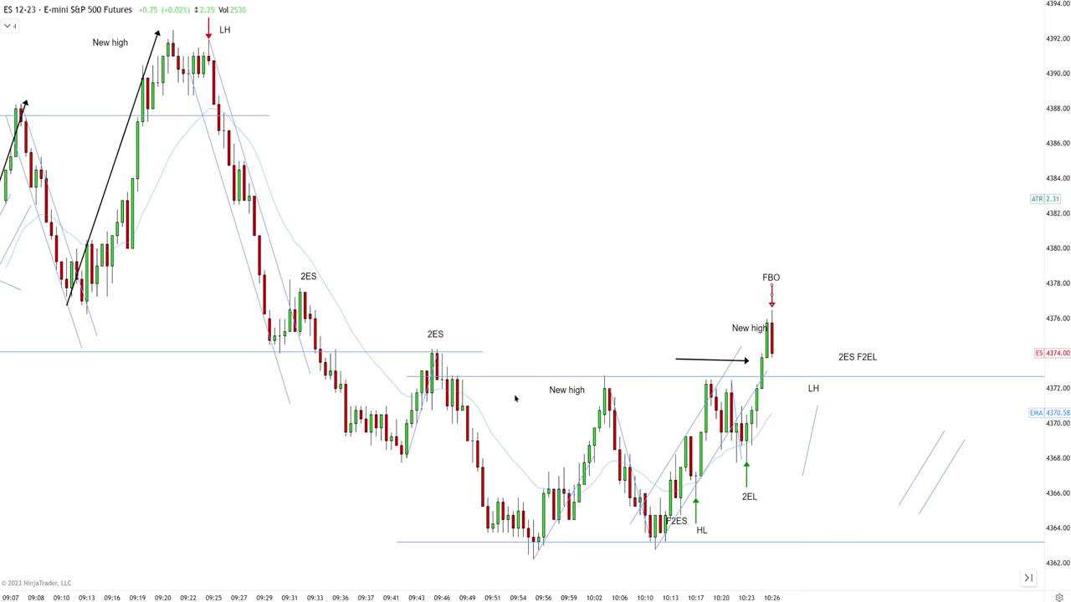
scroll(808, 370, up, 3)
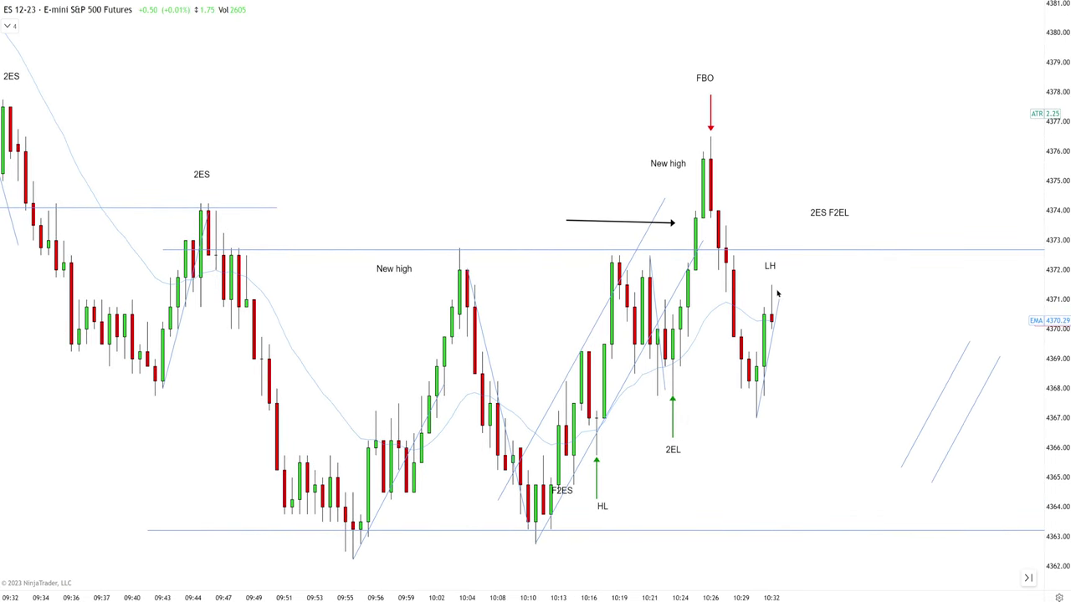
drag(711, 134, 757, 416)
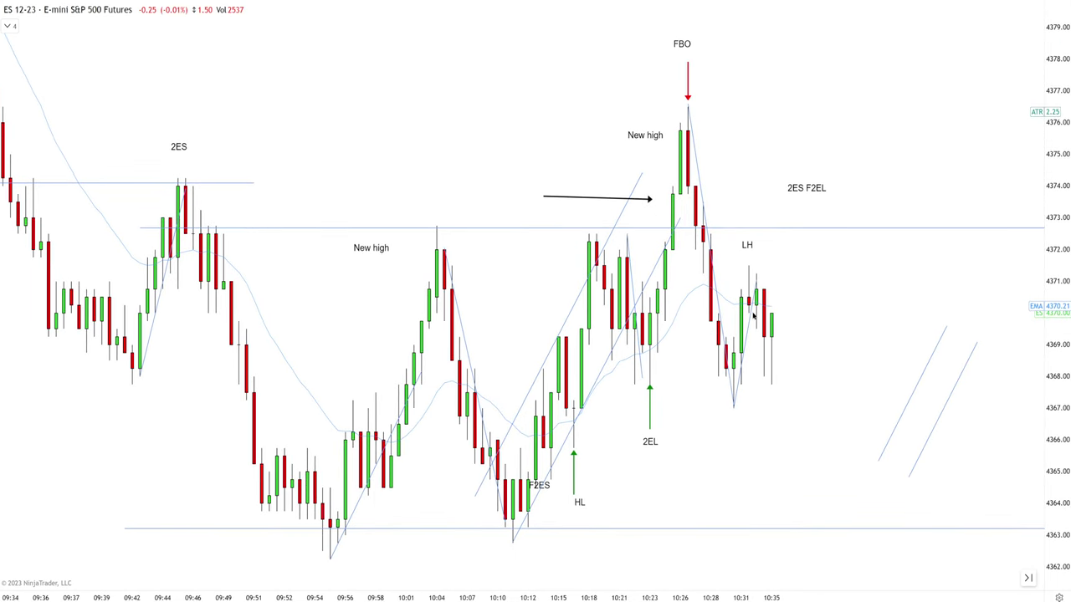
- Measure the pullback's price range and bar count, then draw a black up arrow from the 10:29 low to LH
shift+click(749, 312)
click(859, 390)
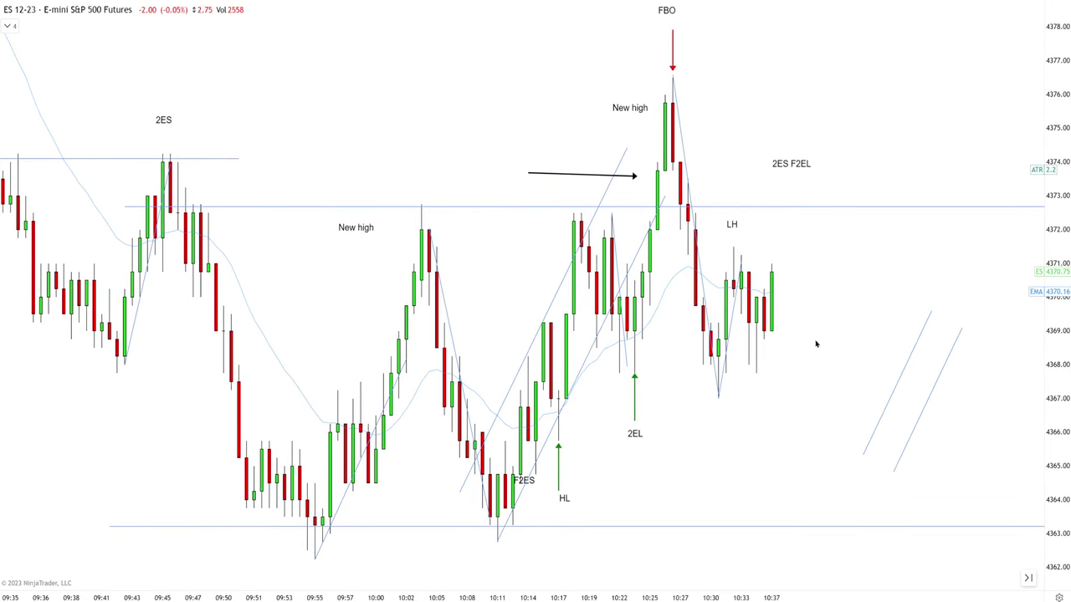
click(777, 130)
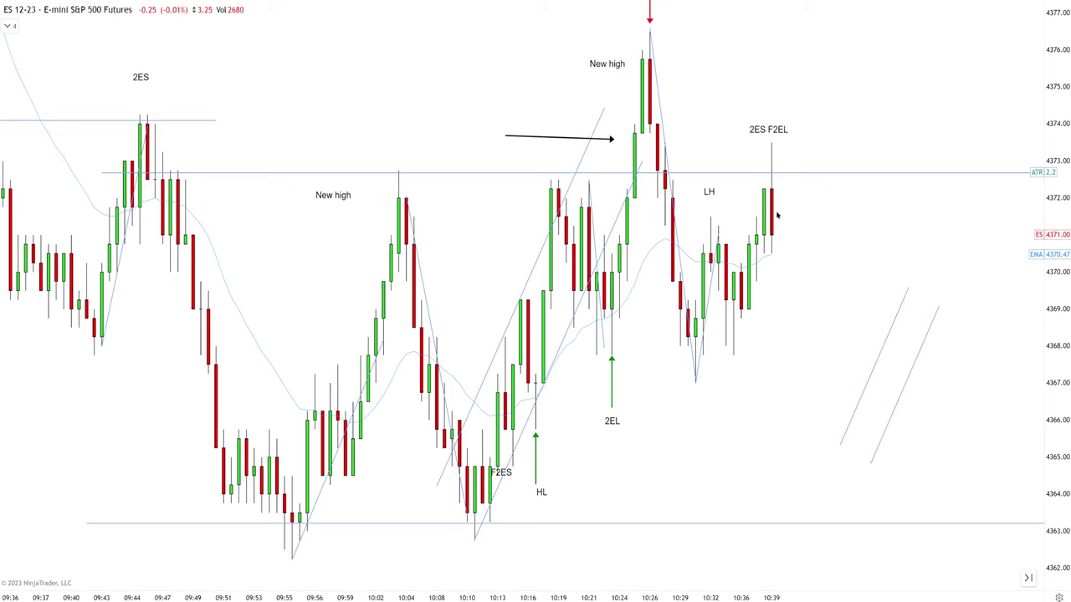
drag(696, 381, 710, 227)
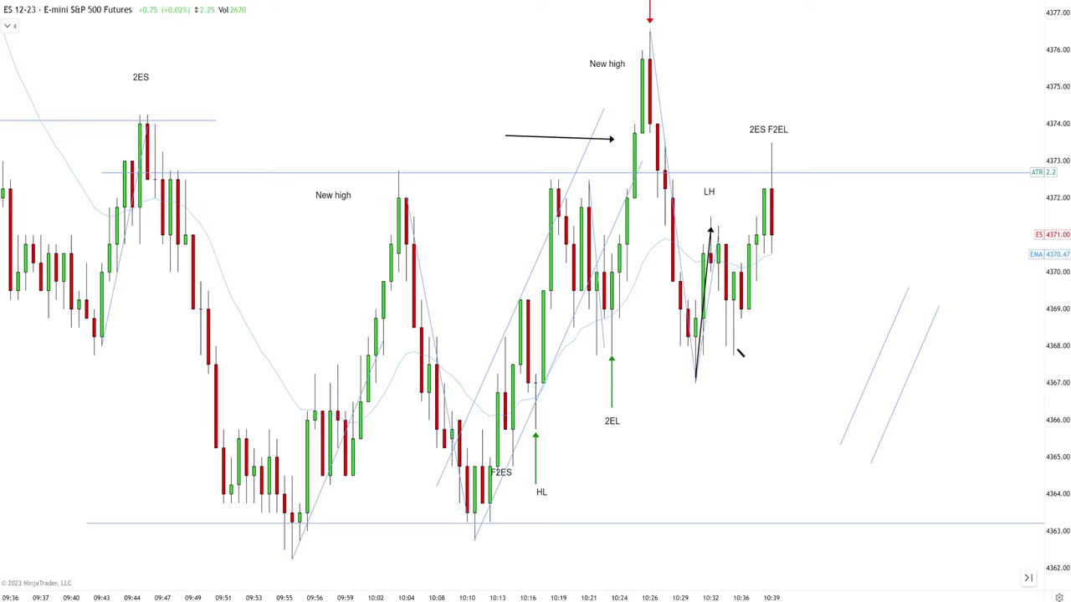
- Draw a second black up arrow into the 2ES F2EL high
drag(734, 351, 758, 201)
scroll(797, 209, down, 1)
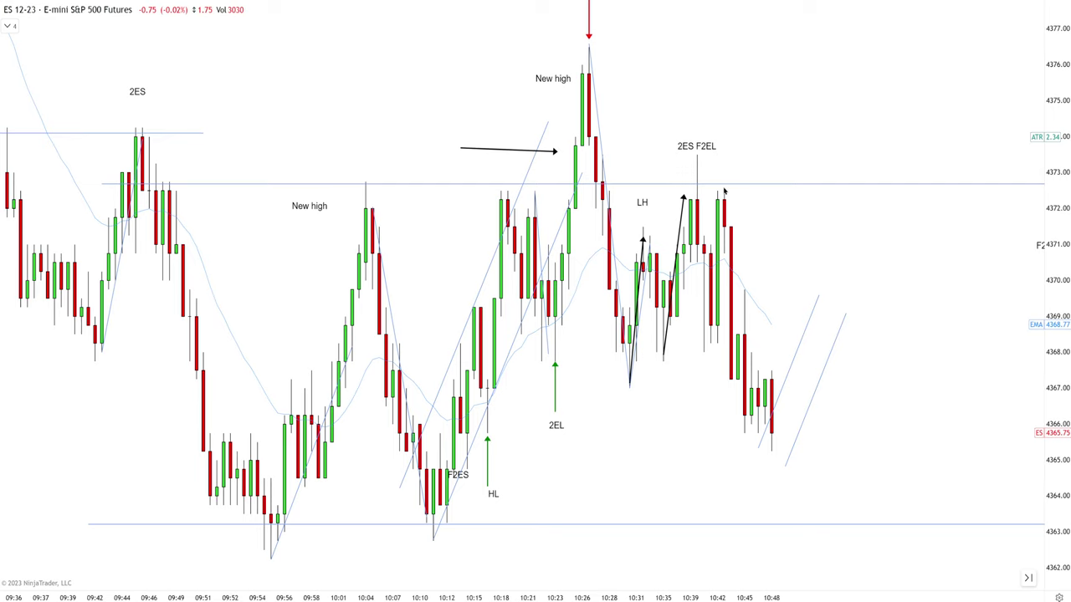
scroll(841, 278, down, 3)
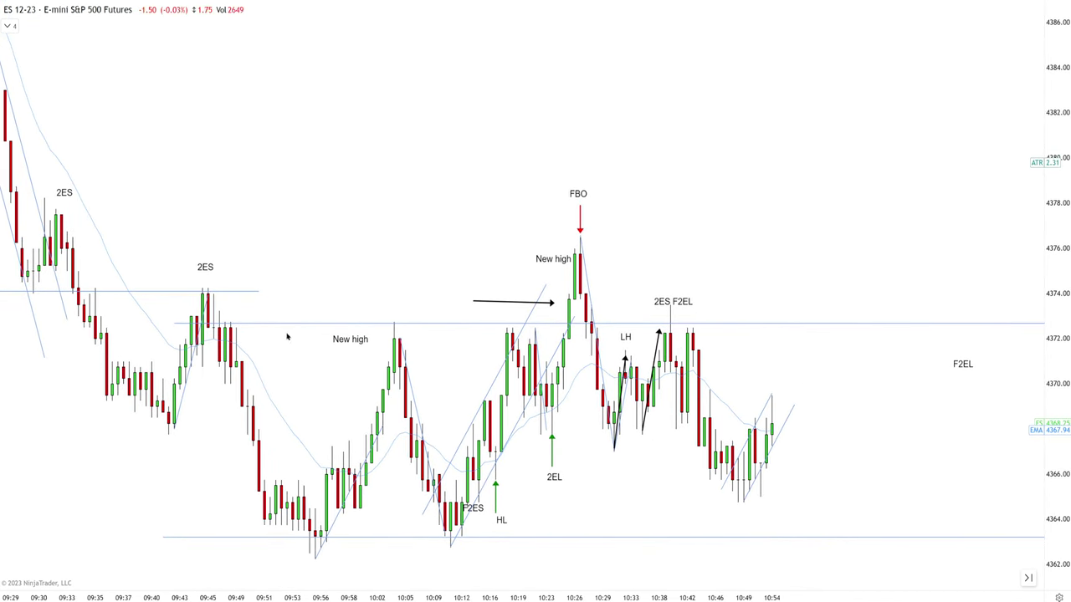
scroll(183, 326, up, 5)
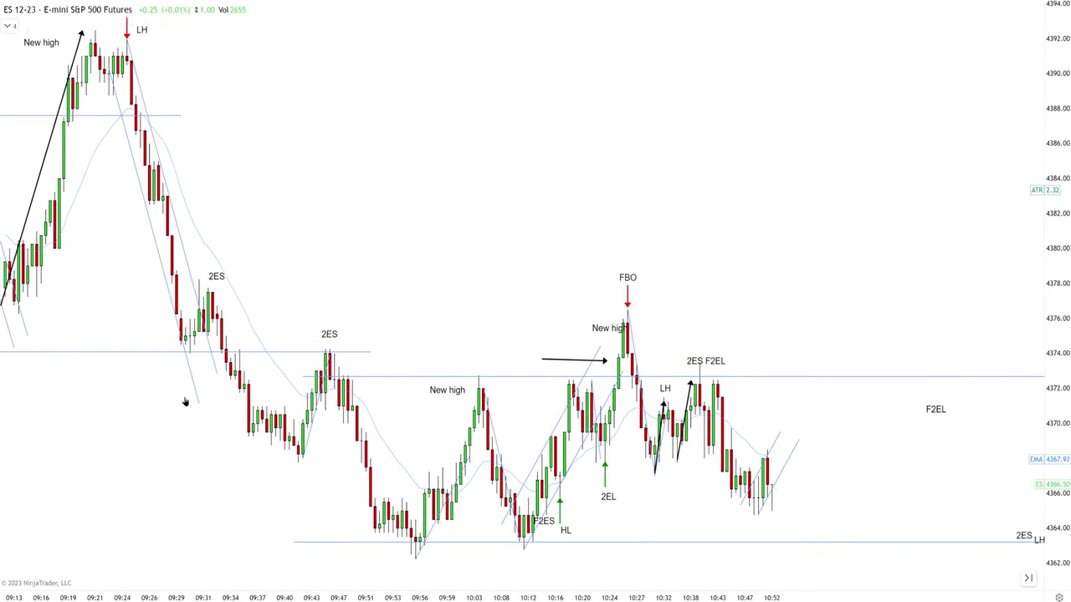
scroll(242, 404, up, 3)
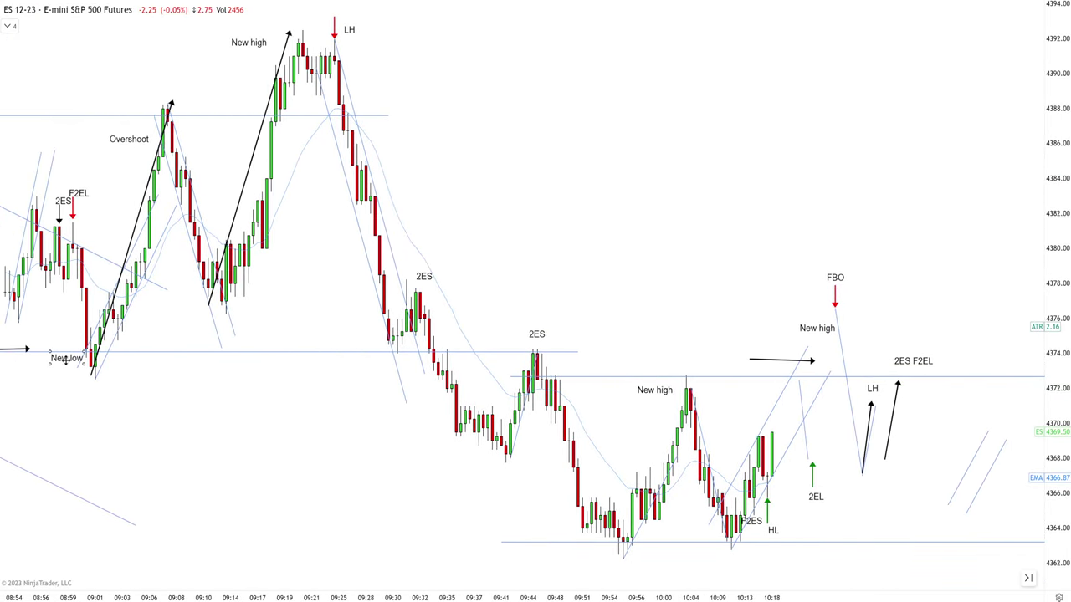
- Move the New low label across to sit on the latest swing low
drag(217, 395, 877, 485)
scroll(878, 487, down, 5)
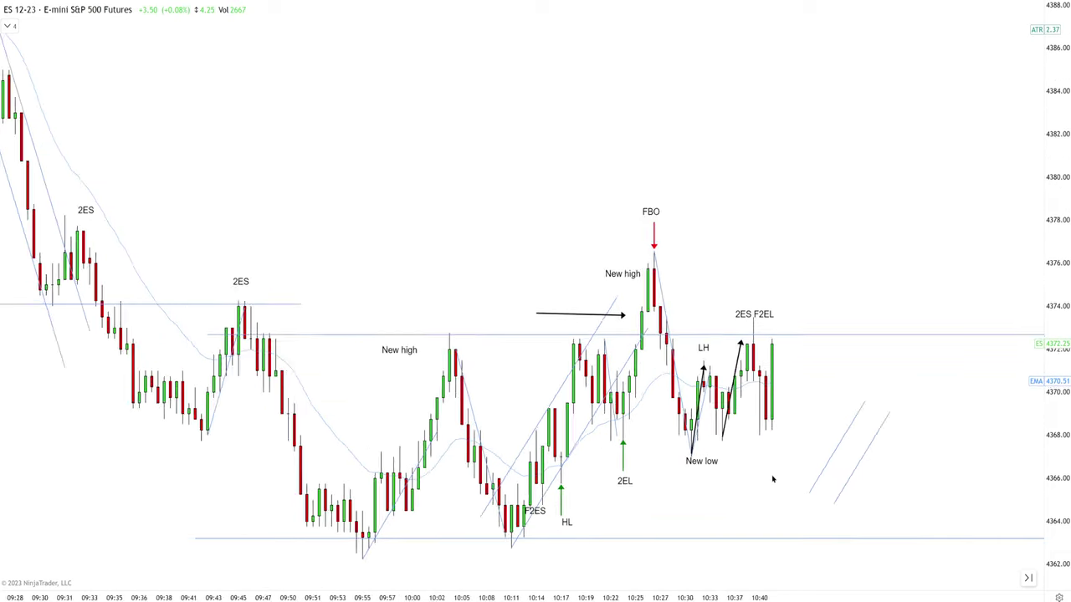
drag(698, 435, 772, 453)
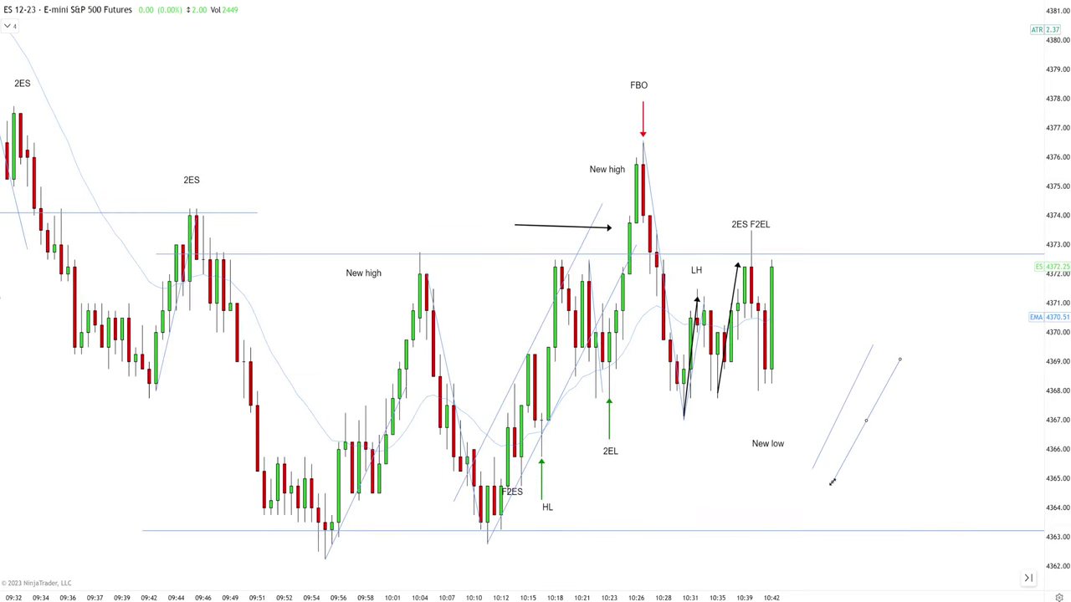
scroll(823, 477, down, 1)
drag(689, 412, 709, 441)
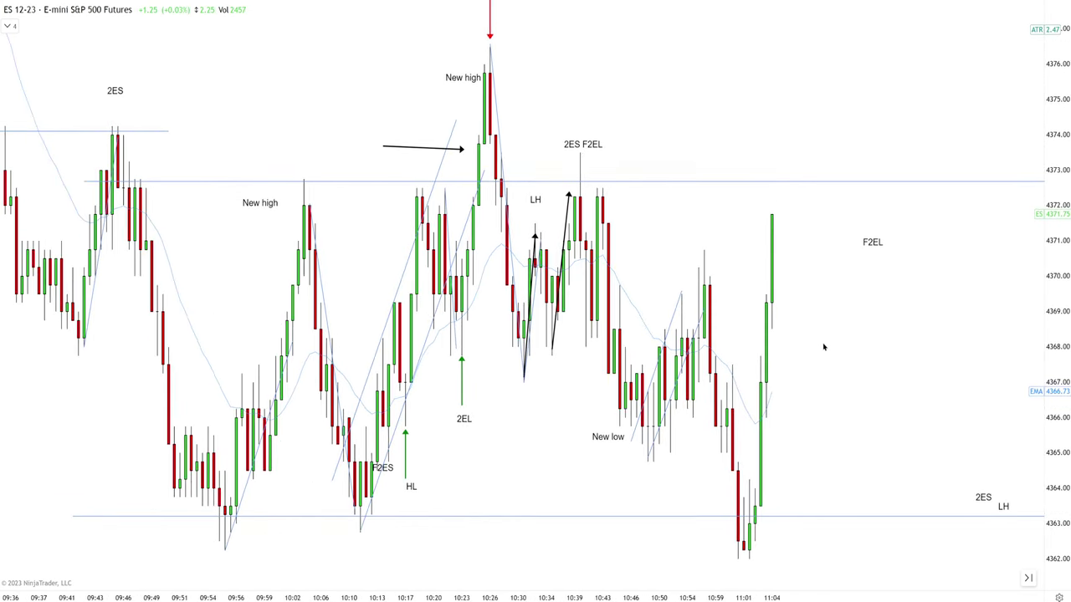
- Draw a falling channel from the 10:26 high and shift the New low label lower and right
drag(490, 49, 800, 440)
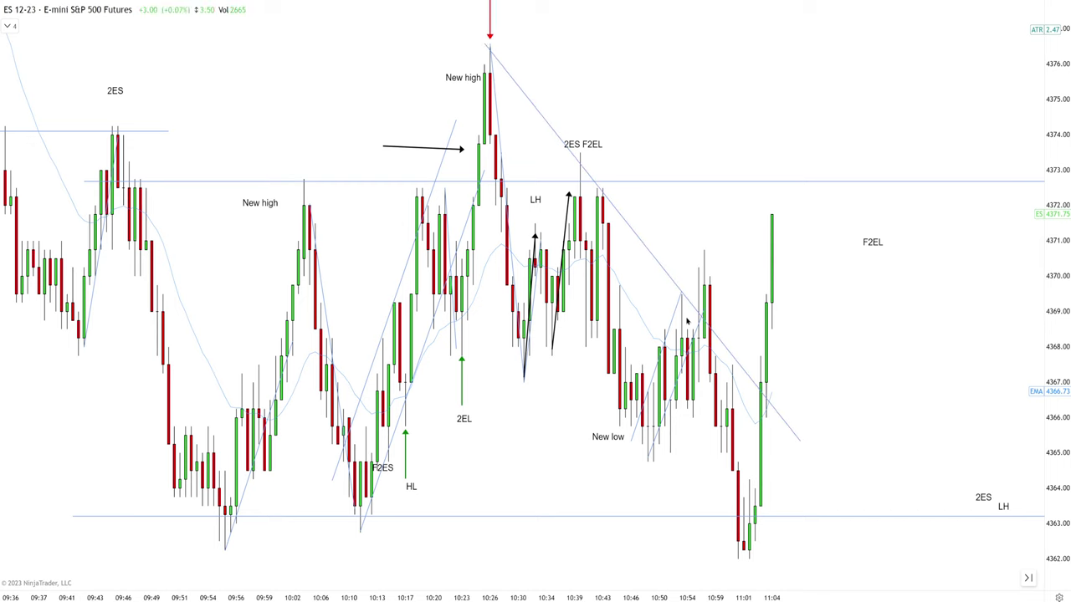
click(627, 473)
drag(611, 441, 691, 490)
scroll(776, 536, down, 1)
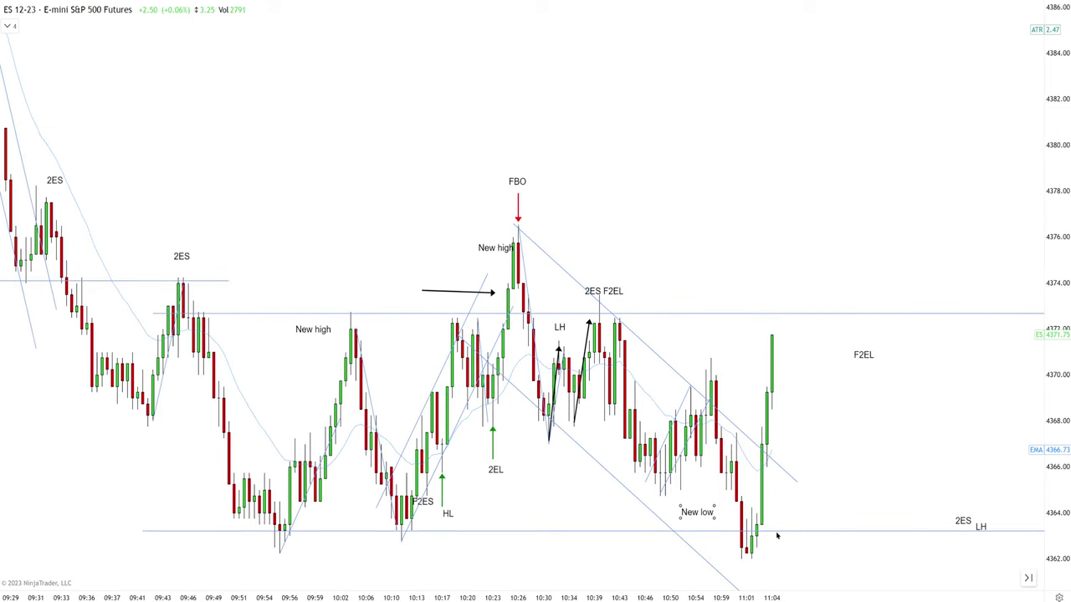
- Draw a steep trend line rising from the 11:02 low, nudging it slightly left
click(762, 544)
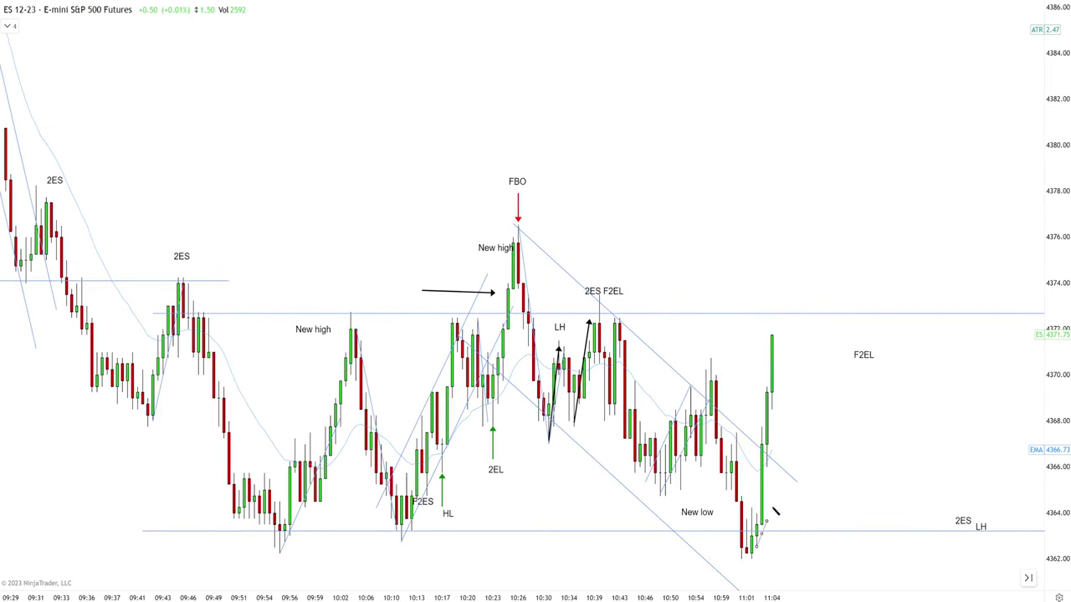
click(786, 299)
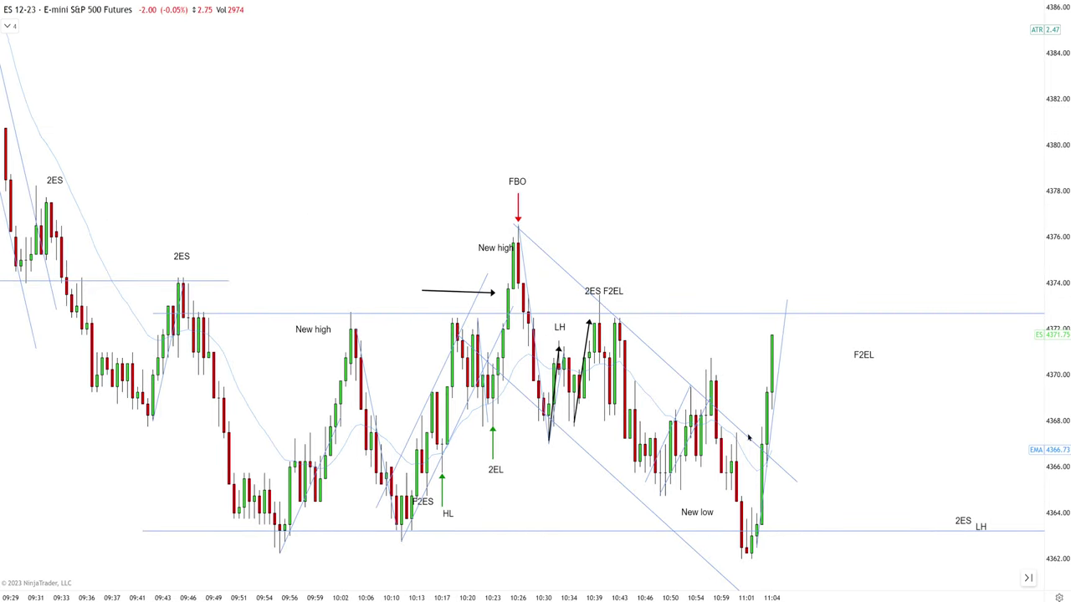
drag(778, 420, 764, 411)
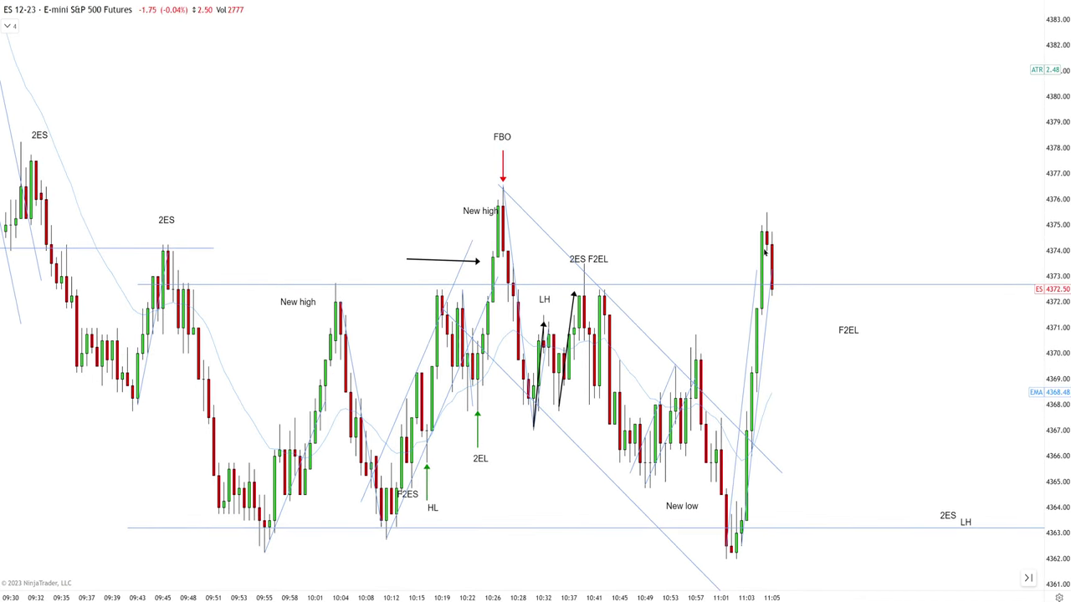
scroll(770, 242, up, 1)
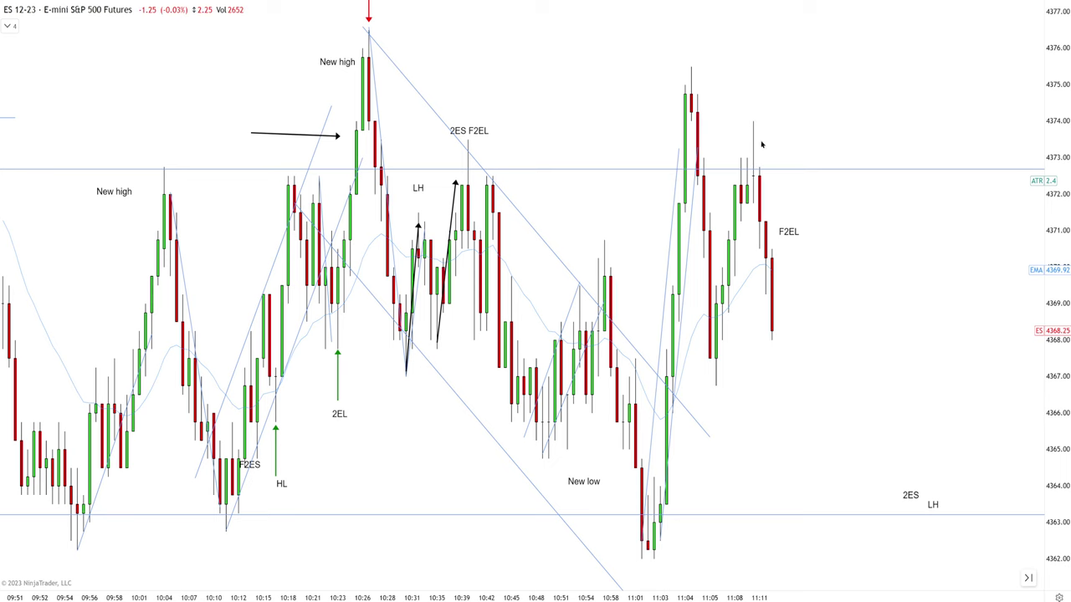
- Draw a falling channel down the 11:11 sell-off and mark F2EL with a down arrow, lowering its label
scroll(757, 167, down, 2)
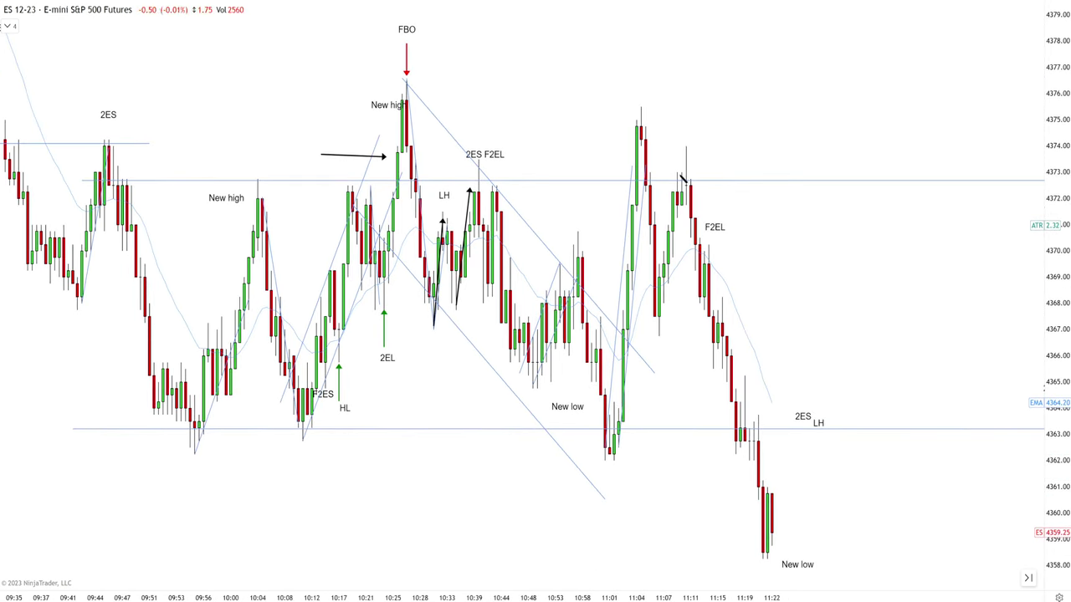
drag(688, 149, 794, 561)
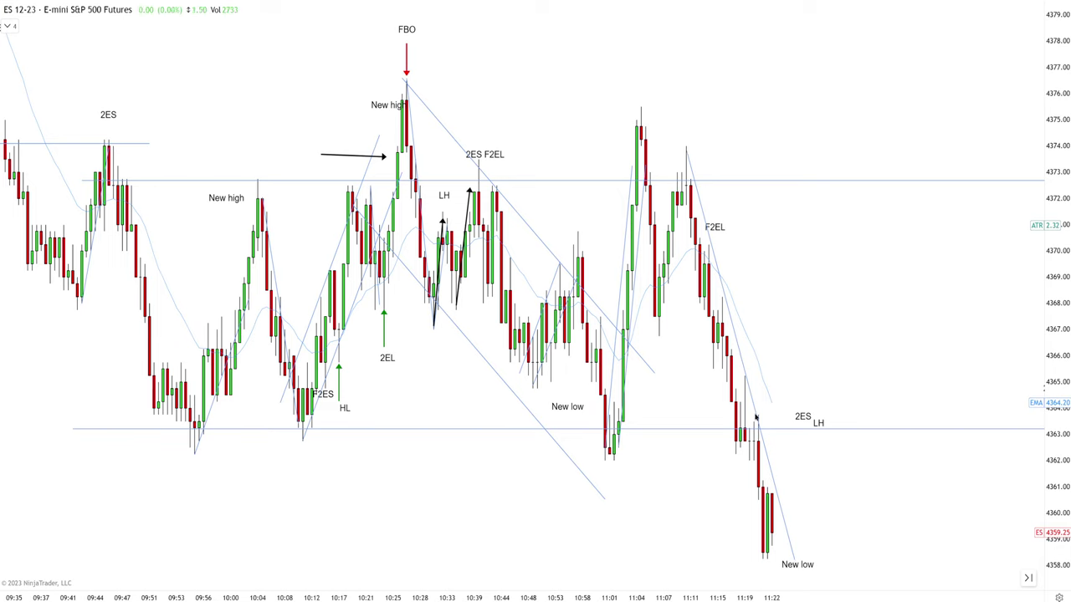
key(ctrl+v)
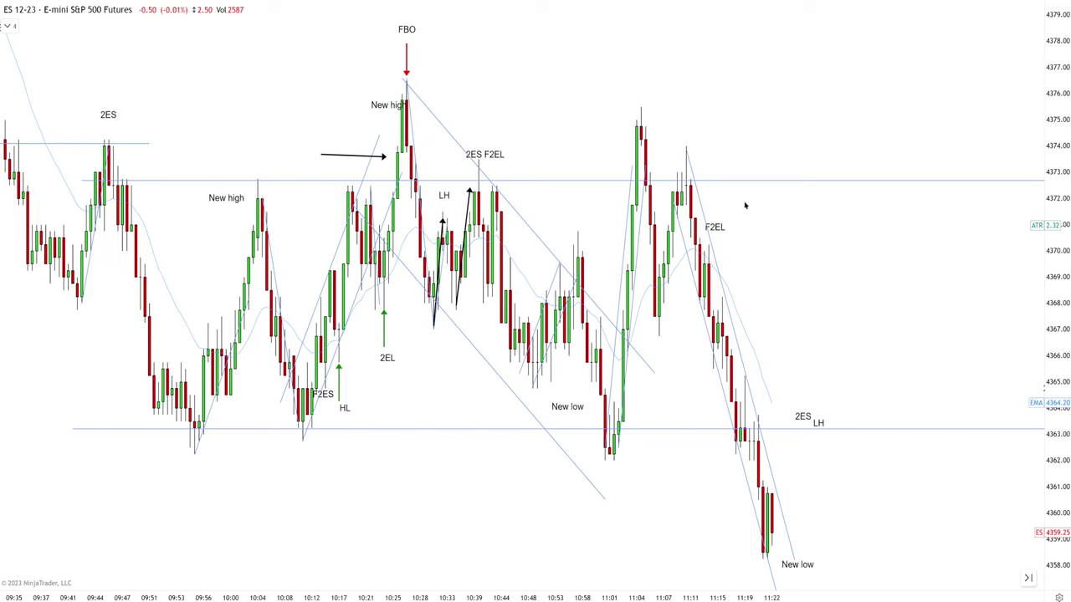
drag(715, 227, 748, 243)
mouse_move(709, 204)
mouse_down()
mouse_move(709, 238)
mouse_move(715, 201)
mouse_up()
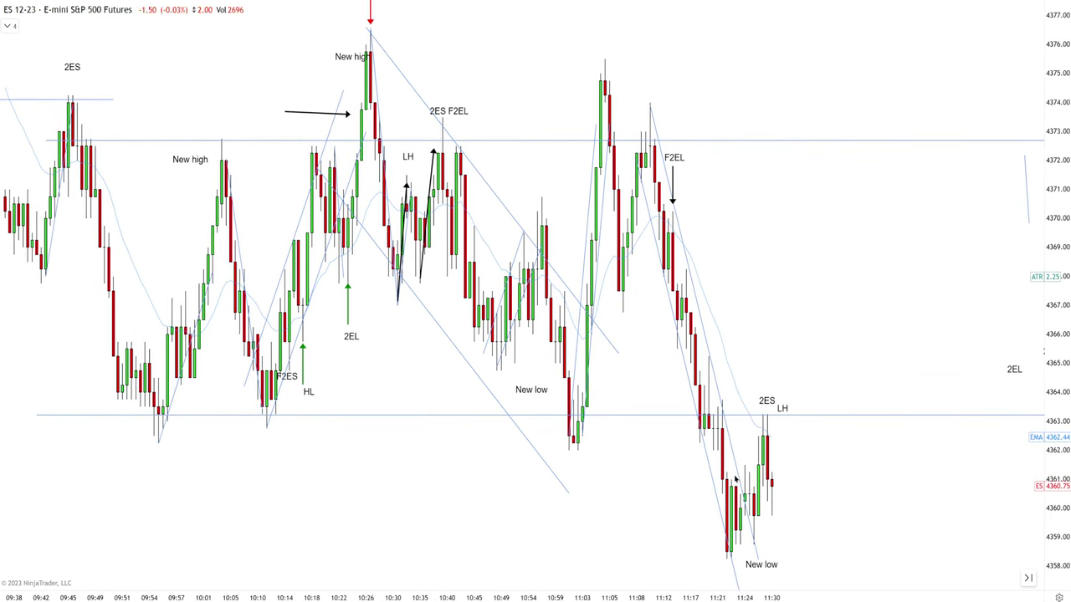
- Draw a down arrow above the lower-high bar and place the LH label over it
scroll(760, 506, up, 2)
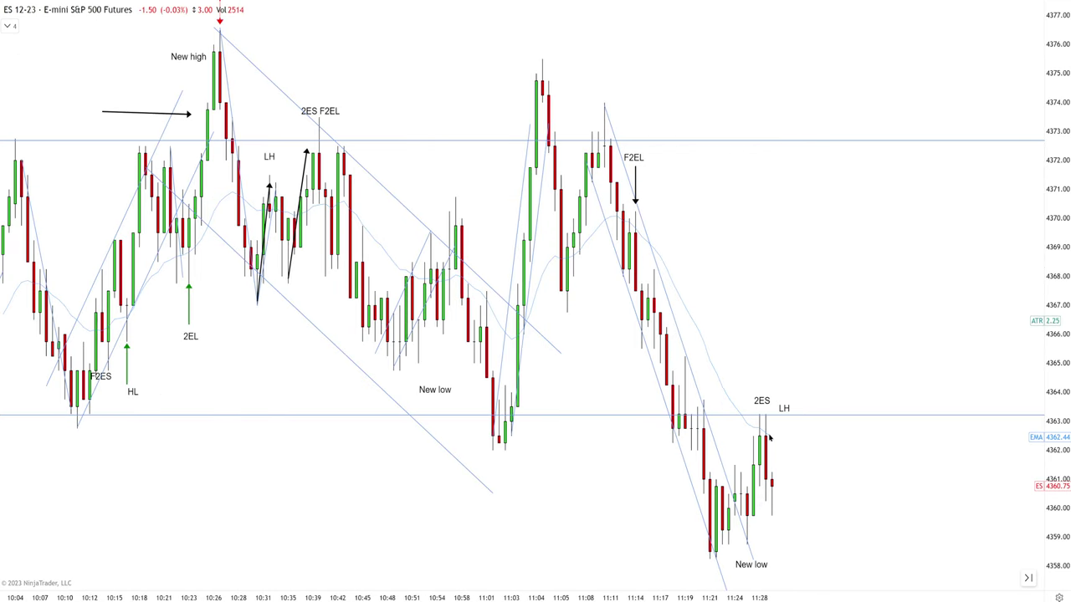
scroll(768, 436, down, 2)
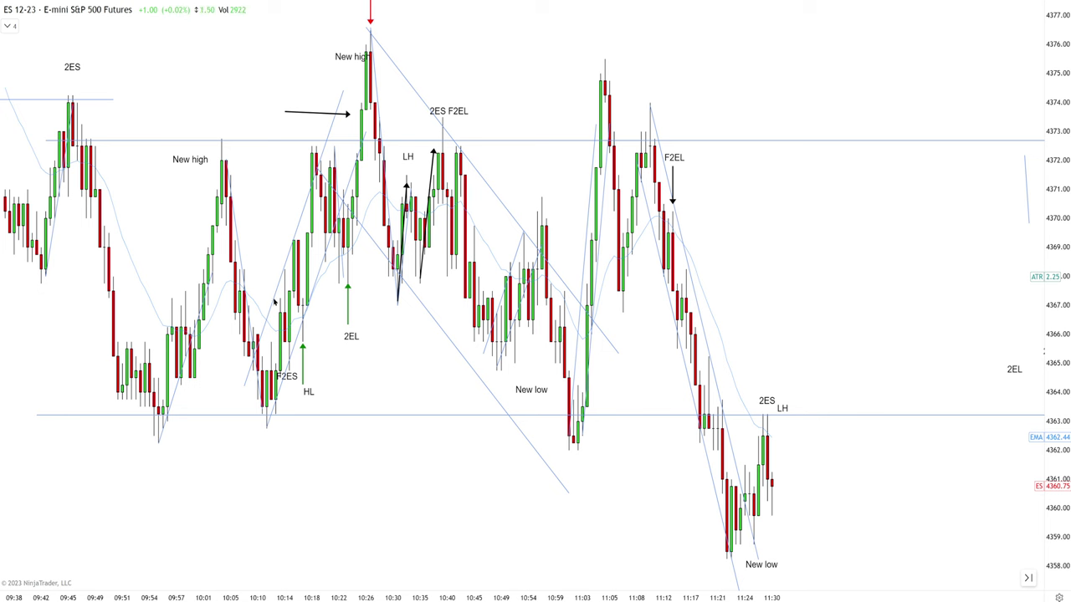
scroll(519, 318, up, 2)
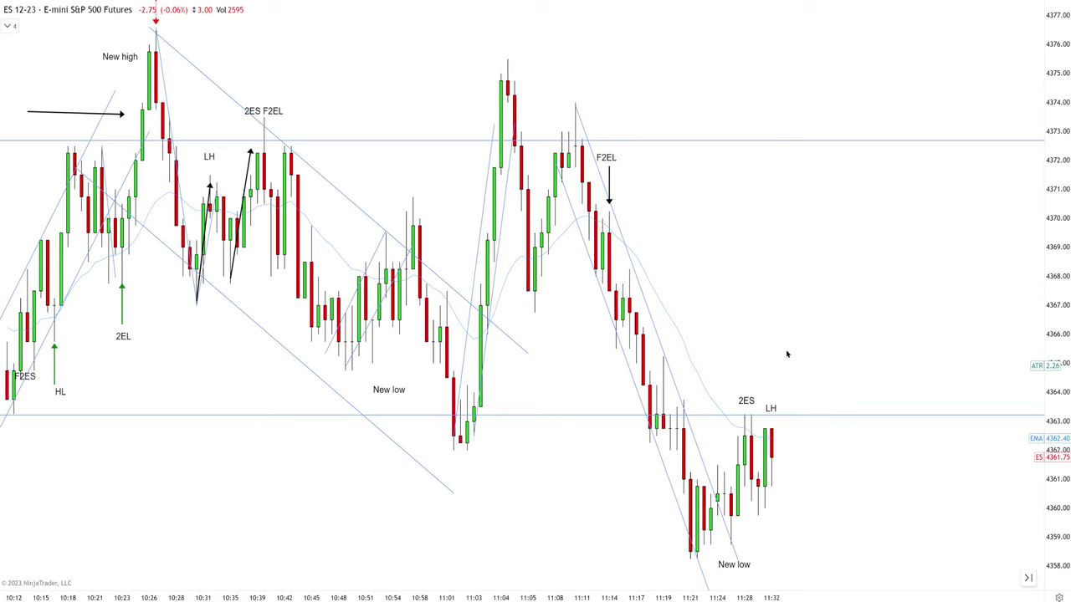
scroll(772, 439, up, 1)
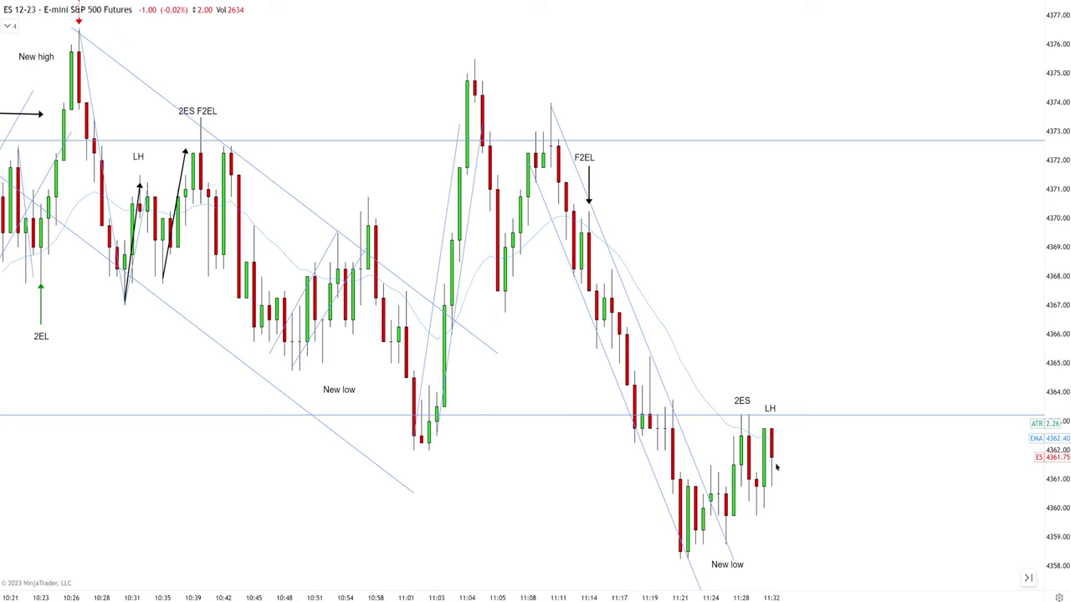
scroll(790, 410, up, 2)
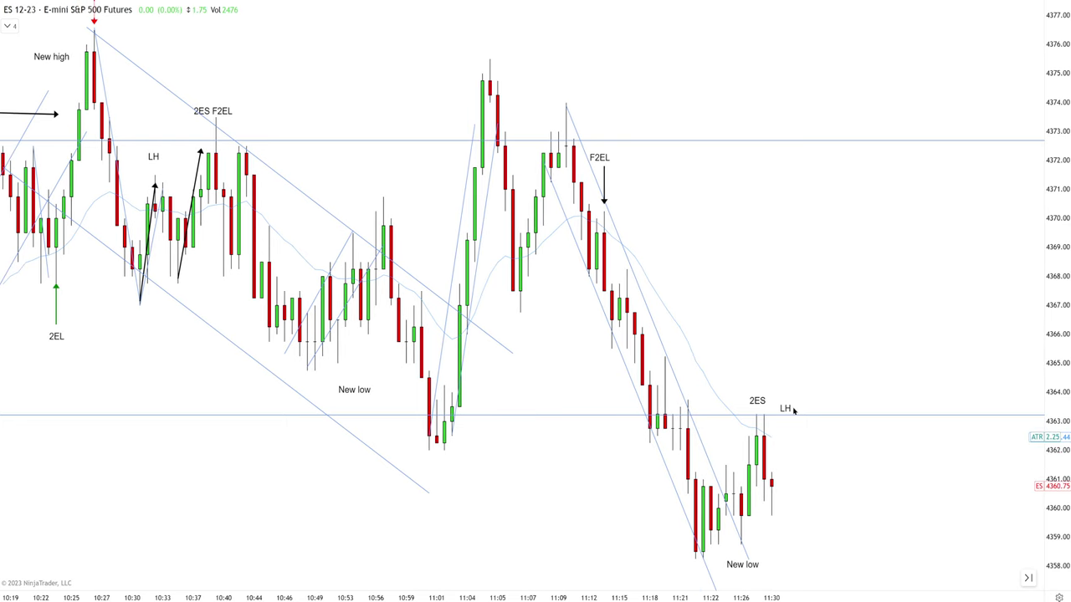
scroll(801, 399, down, 2)
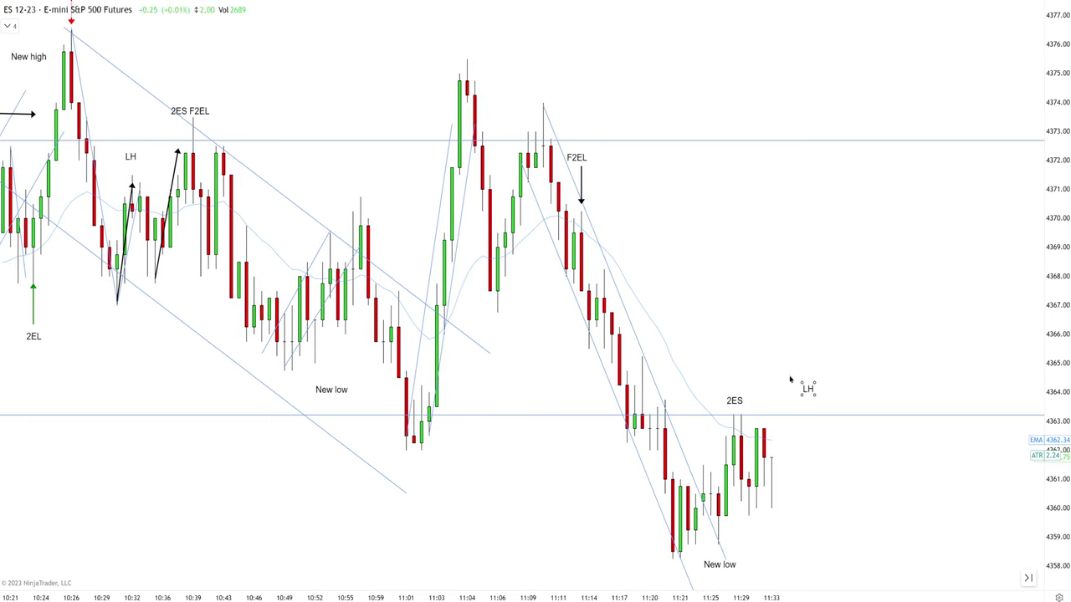
drag(763, 391, 763, 419)
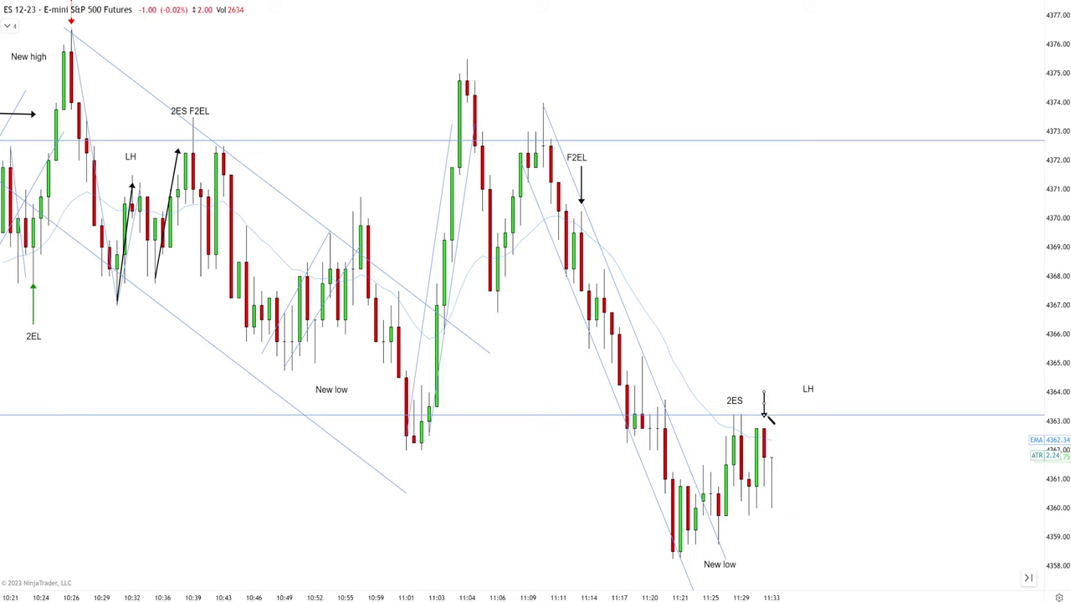
drag(807, 389, 763, 382)
click(776, 461)
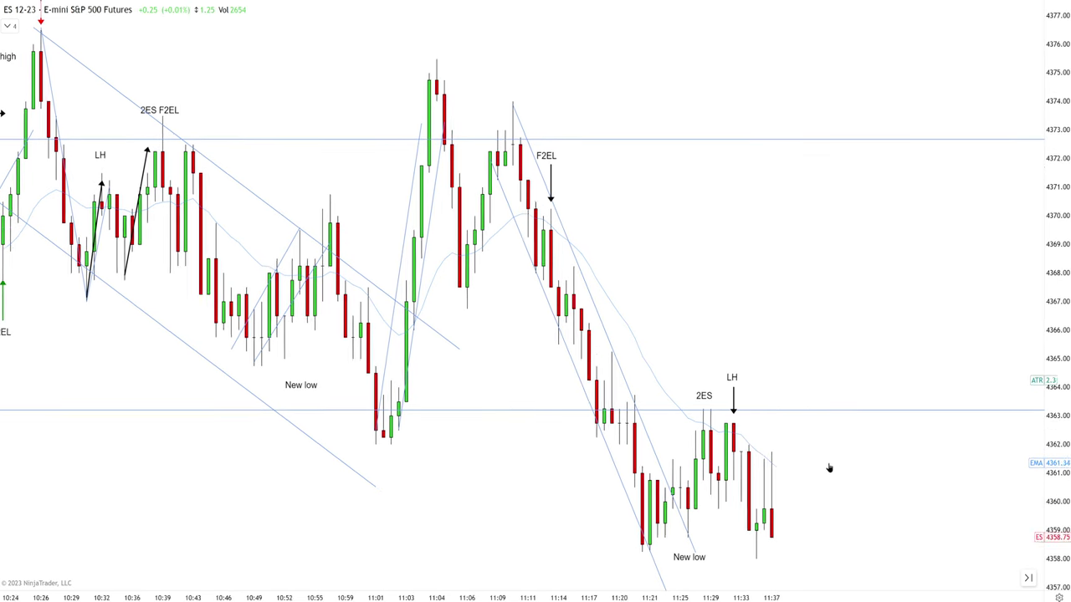
- Shift the horizontal price level lower beneath the latest lows and start a trend line from the recent low
click(679, 540)
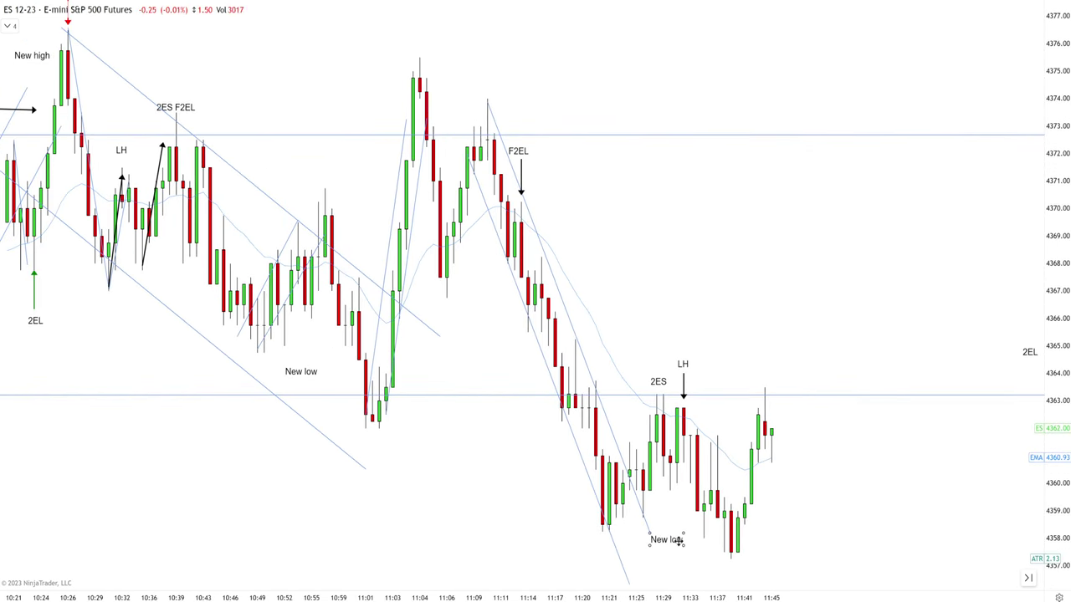
click(790, 522)
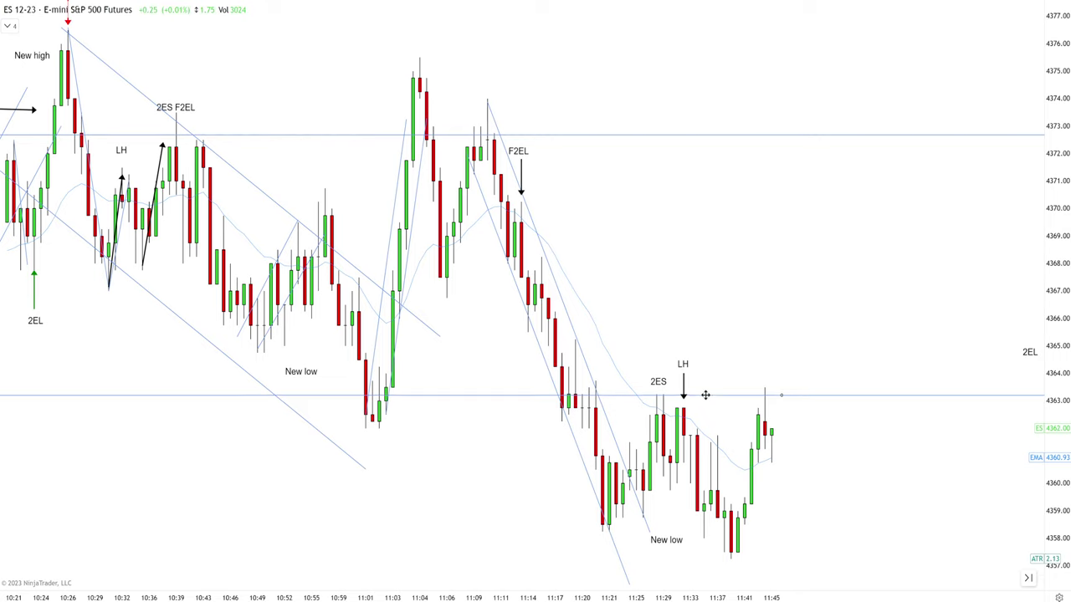
drag(705, 394, 705, 408)
drag(736, 555, 778, 407)
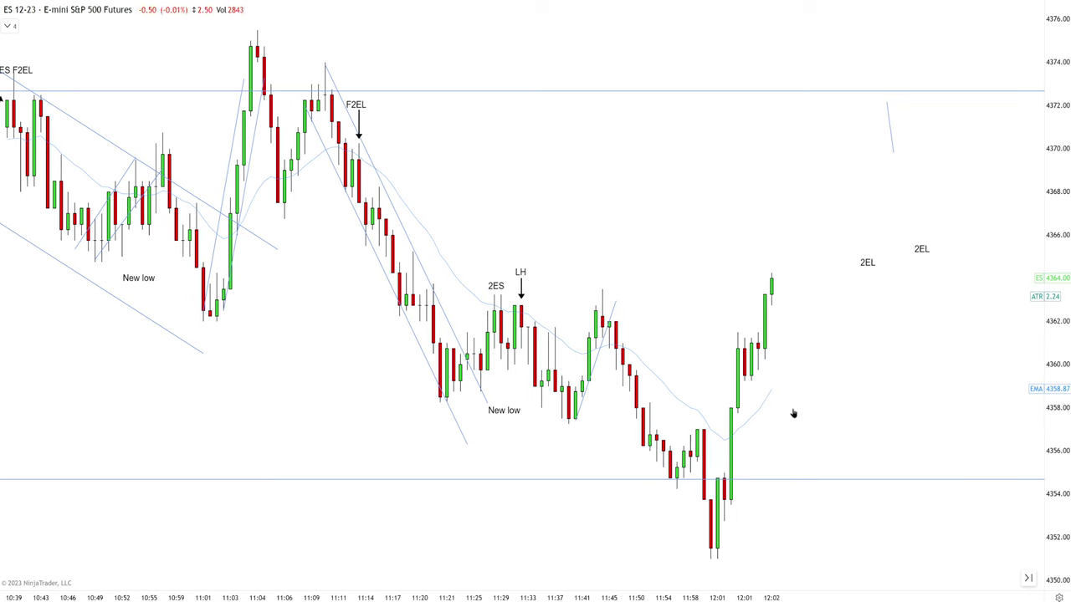
- Draw a steep trend line up from the 12:00 low, then a line under the rally copied parallel above
click(696, 555)
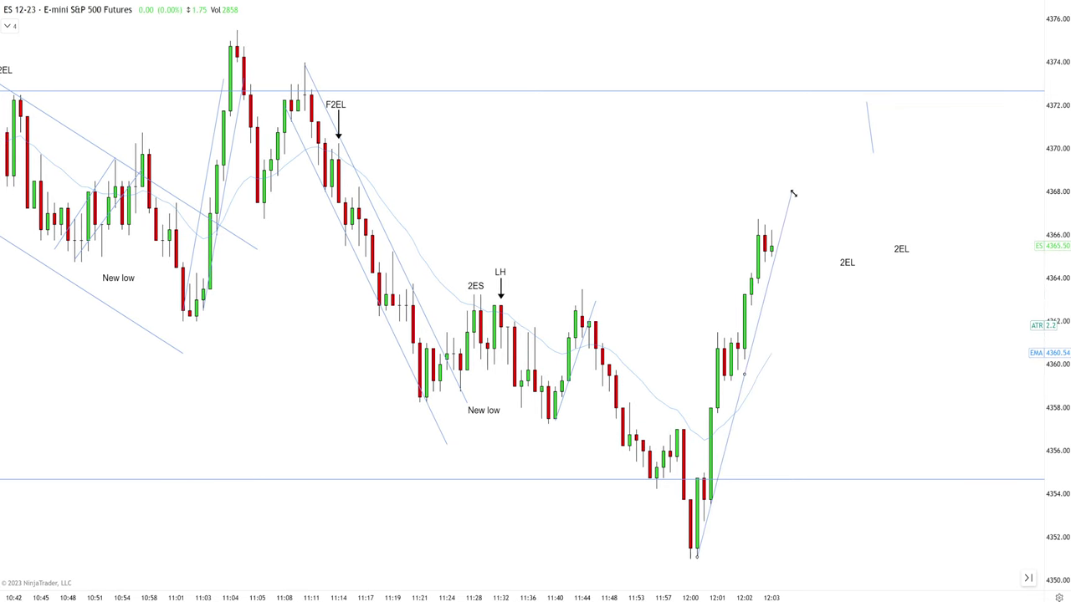
click(784, 190)
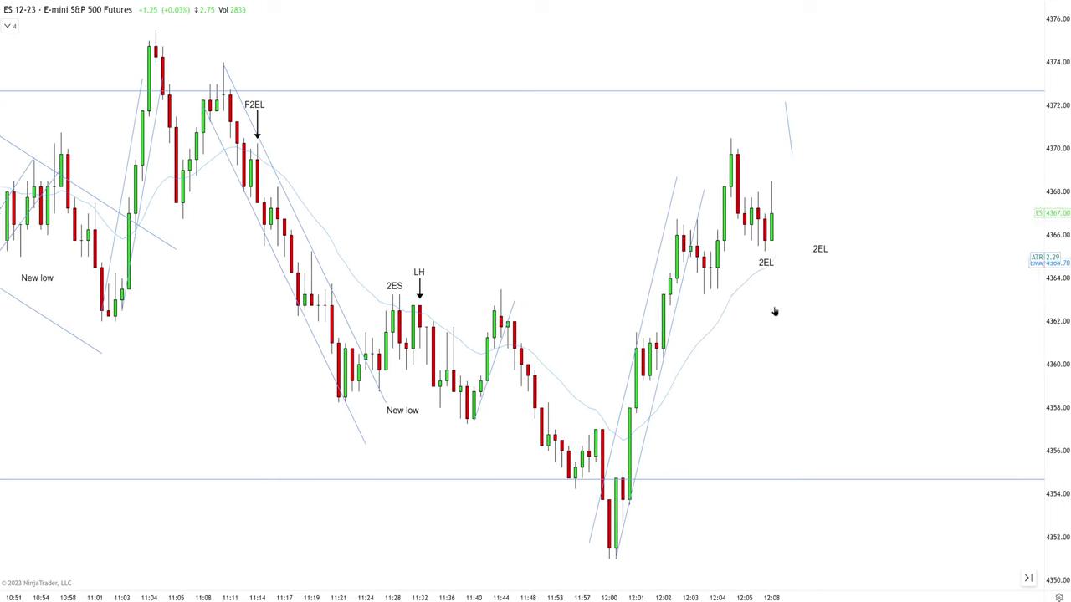
click(636, 383)
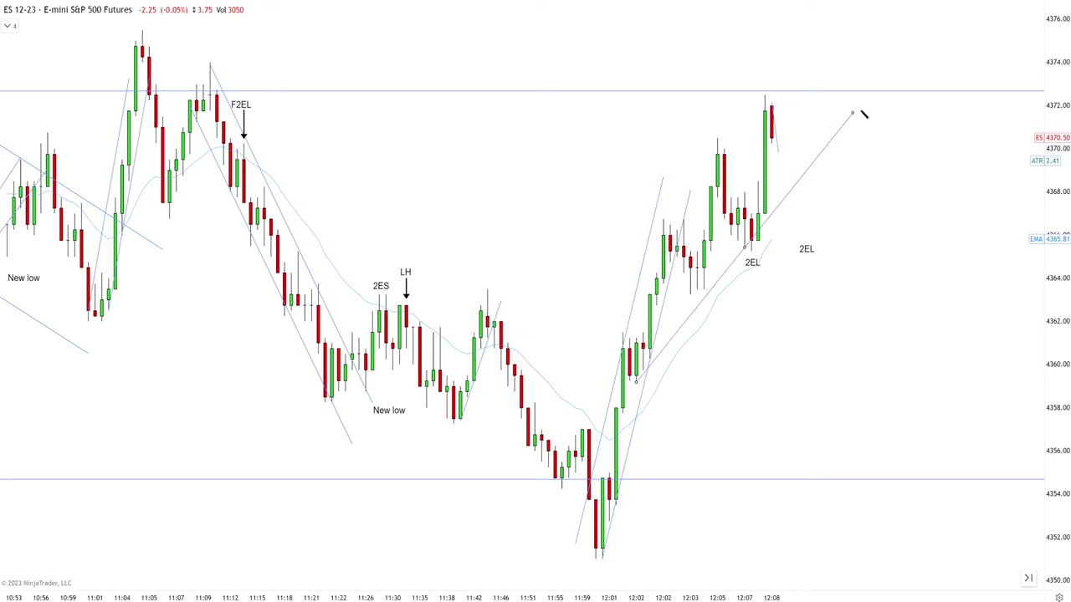
click(884, 86)
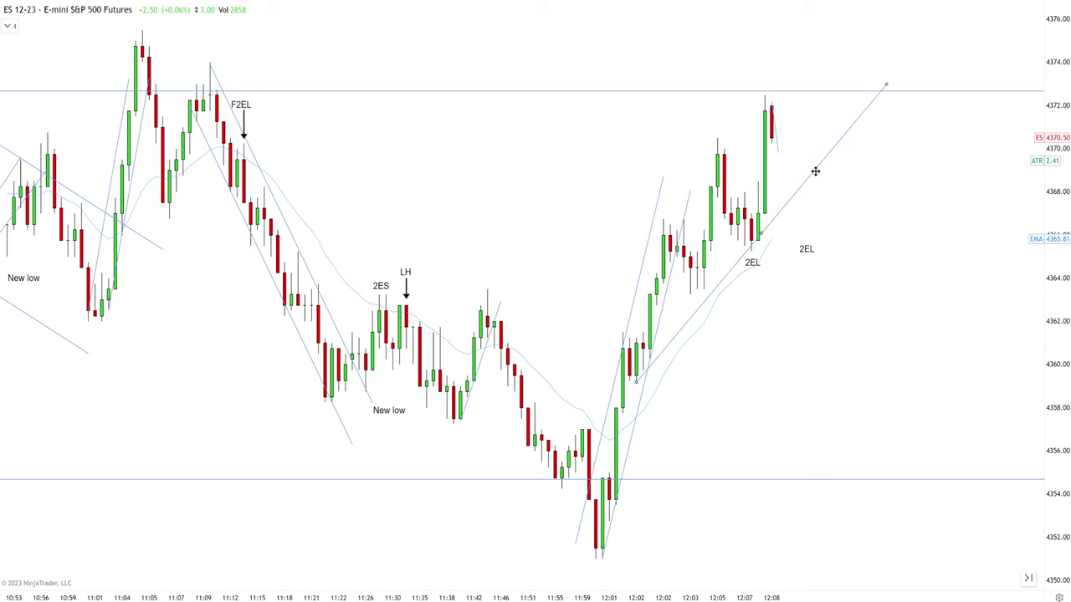
drag(808, 179, 757, 114)
click(858, 179)
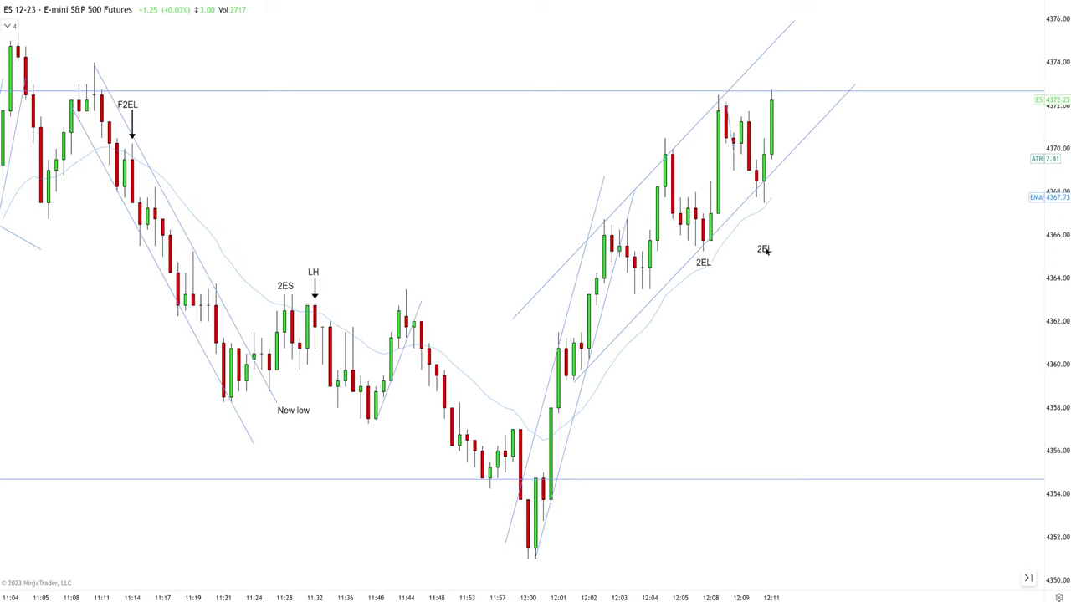
- Put an up arrow with the 2EL label under the 2EL bar and draw a falling line from the 12:29 high
drag(764, 255, 764, 216)
drag(793, 250, 764, 264)
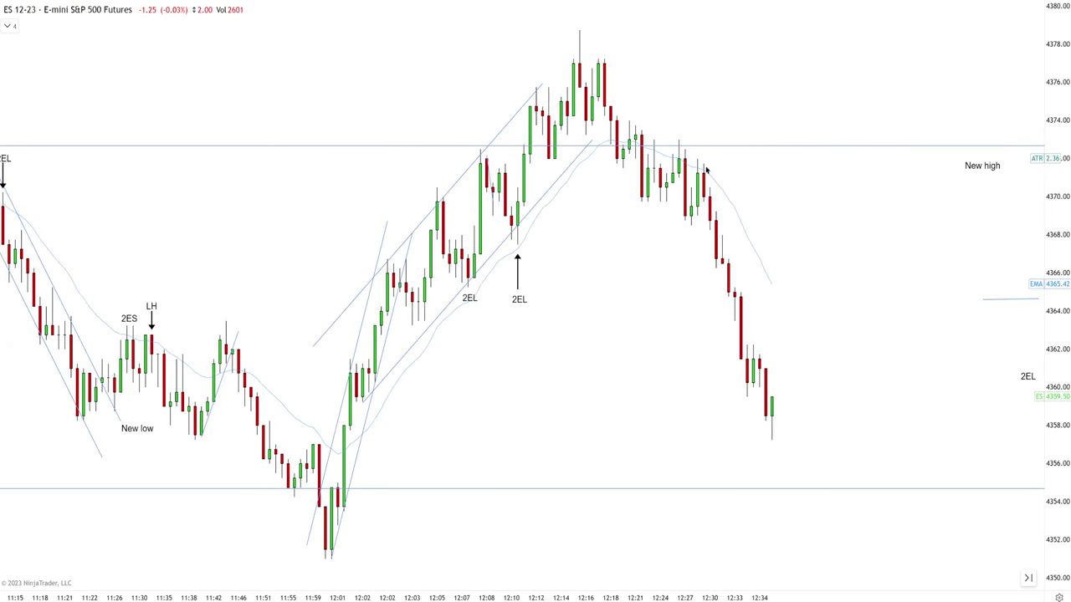
drag(703, 162, 795, 464)
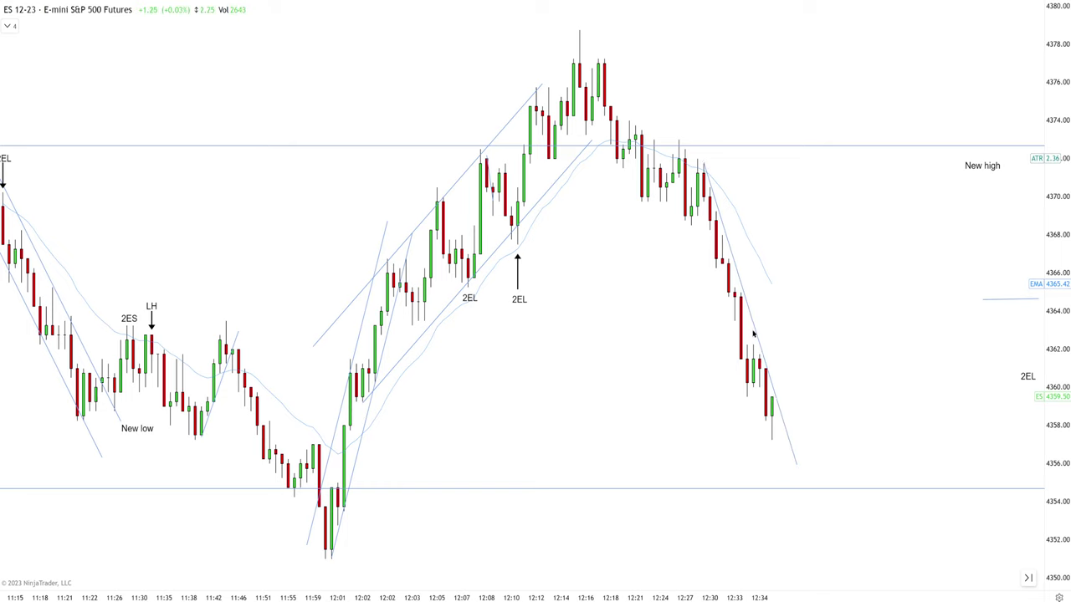
- Copy the 12:29 trend line parallel into a falling channel and place a New low label under the 12:38 lows
drag(756, 335, 738, 353)
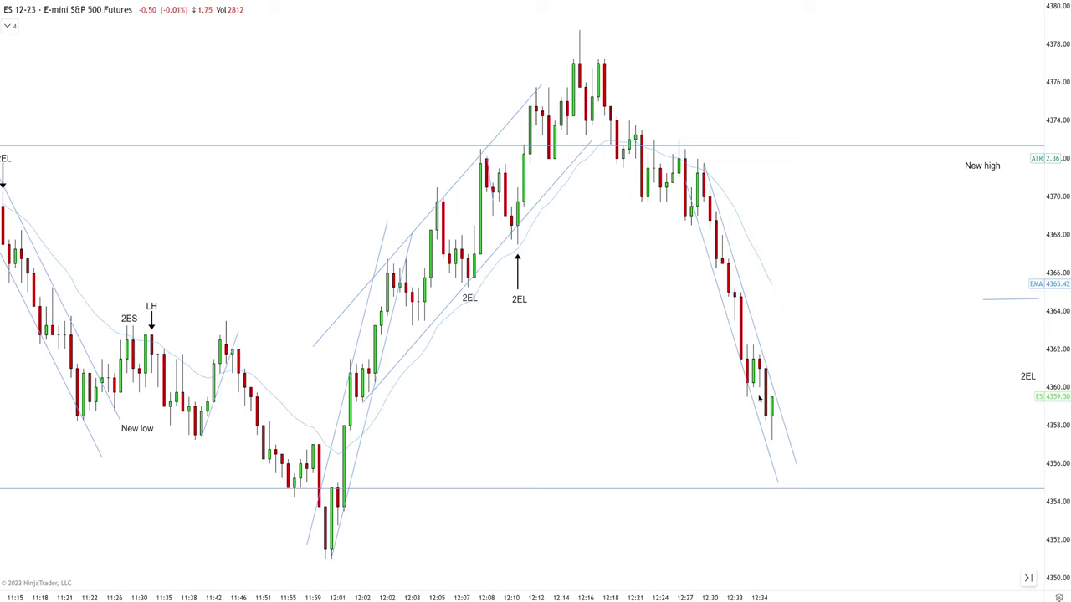
click(146, 428)
drag(146, 428, 604, 438)
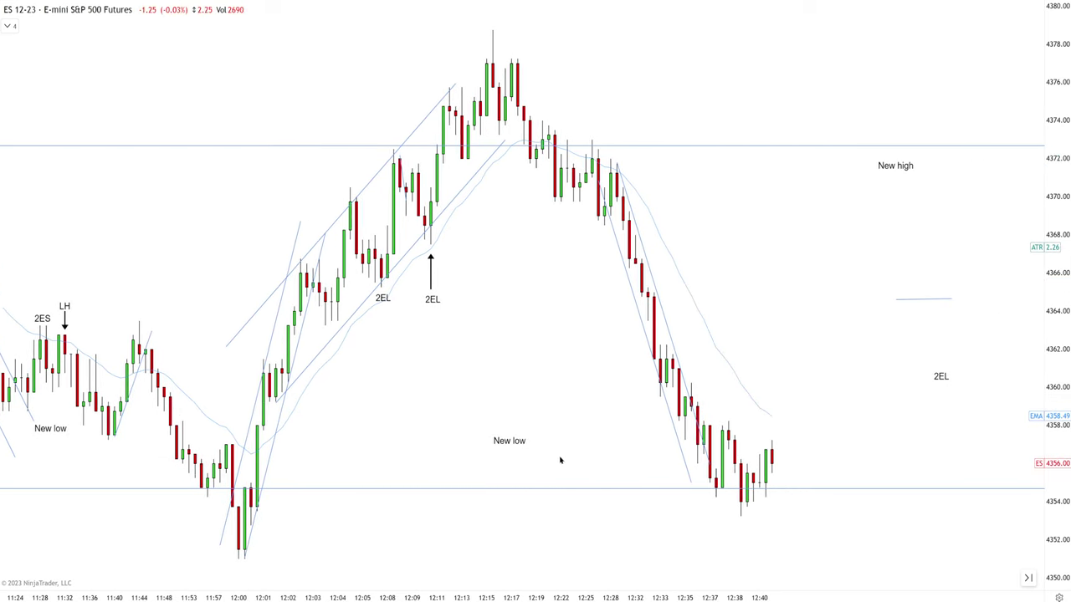
drag(510, 441, 712, 513)
click(795, 497)
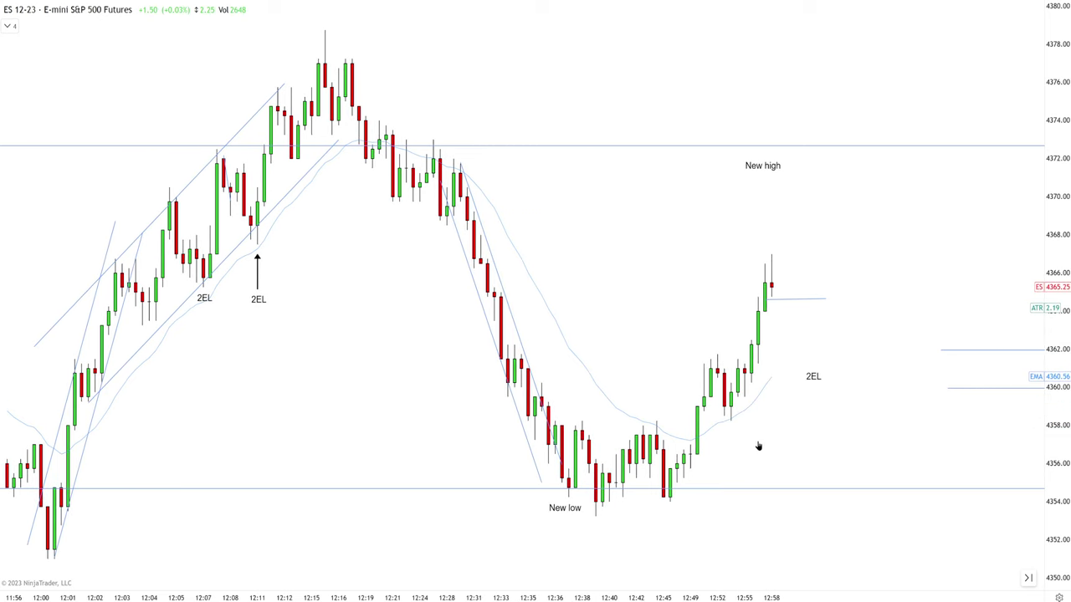
- Nudge the New low label lower and draw a rising channel from the 12:47 low toward 13:00
drag(576, 510, 576, 522)
drag(671, 499, 852, 225)
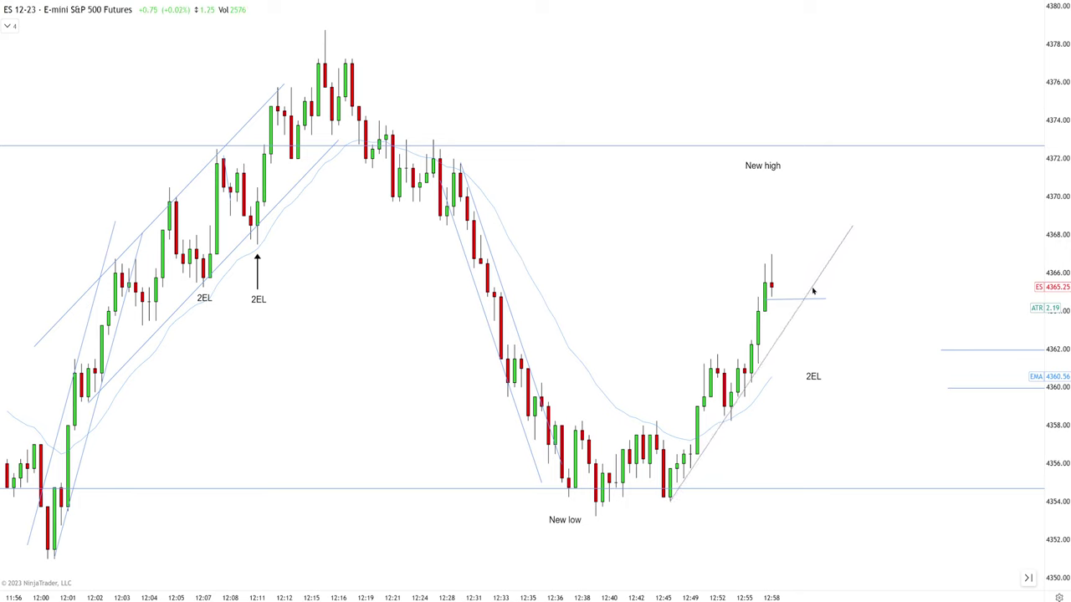
drag(786, 331, 751, 306)
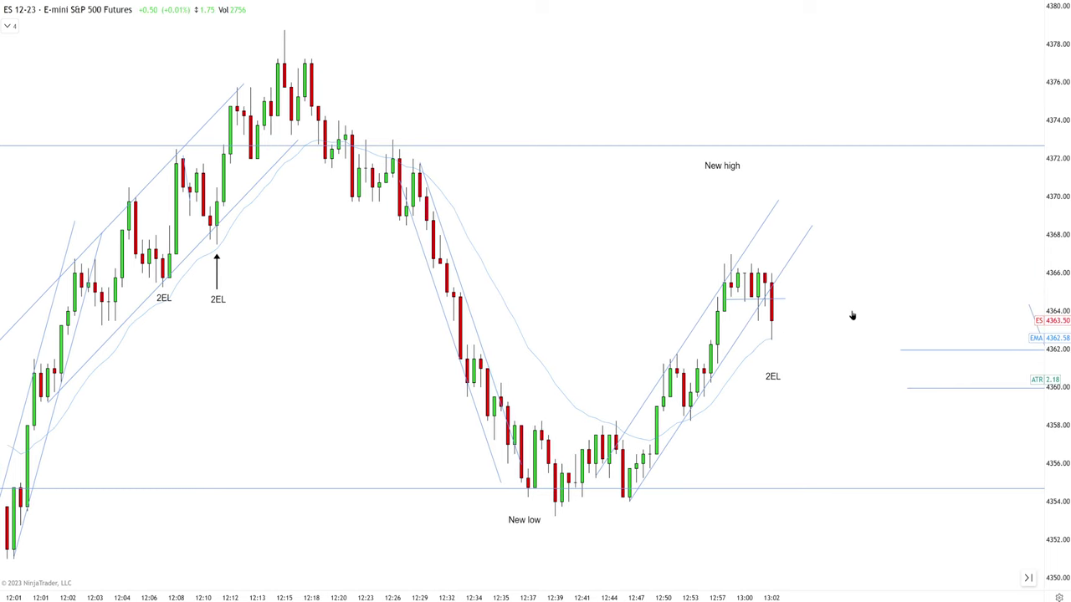
scroll(845, 314, up, 1)
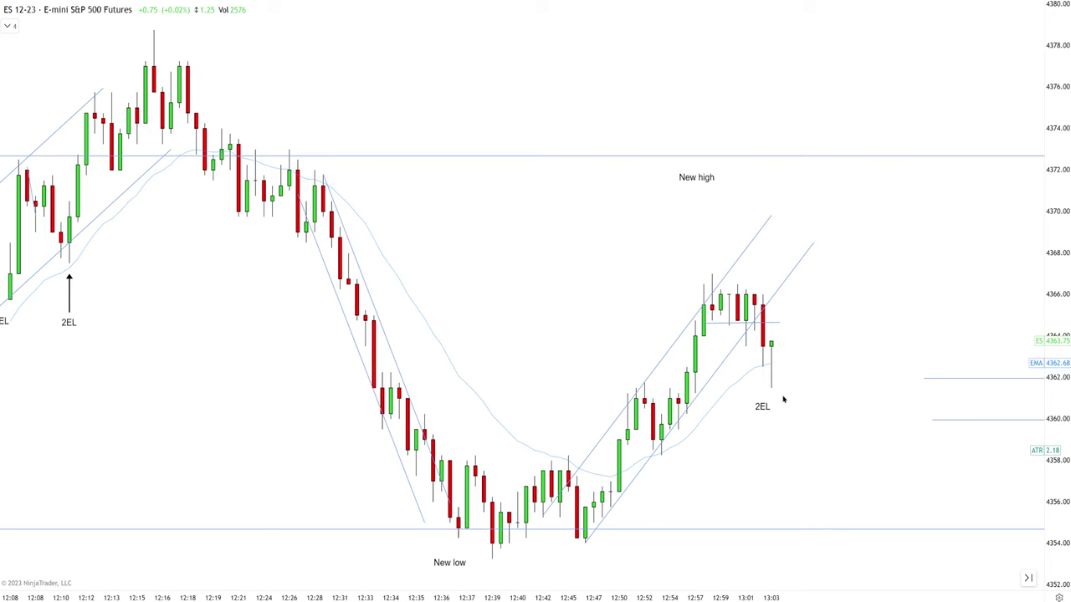
- Place a green up arrow on the 13:01 2EL bar and nudge the 2EL label slightly right
scroll(786, 400, down, 3)
scroll(784, 398, down, 1)
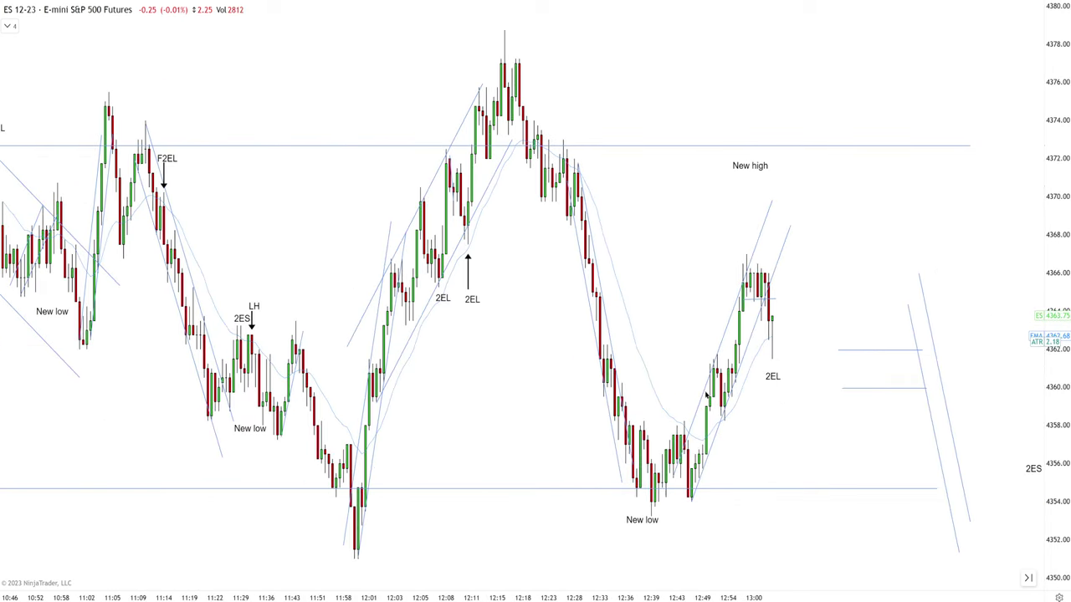
scroll(708, 395, down, 2)
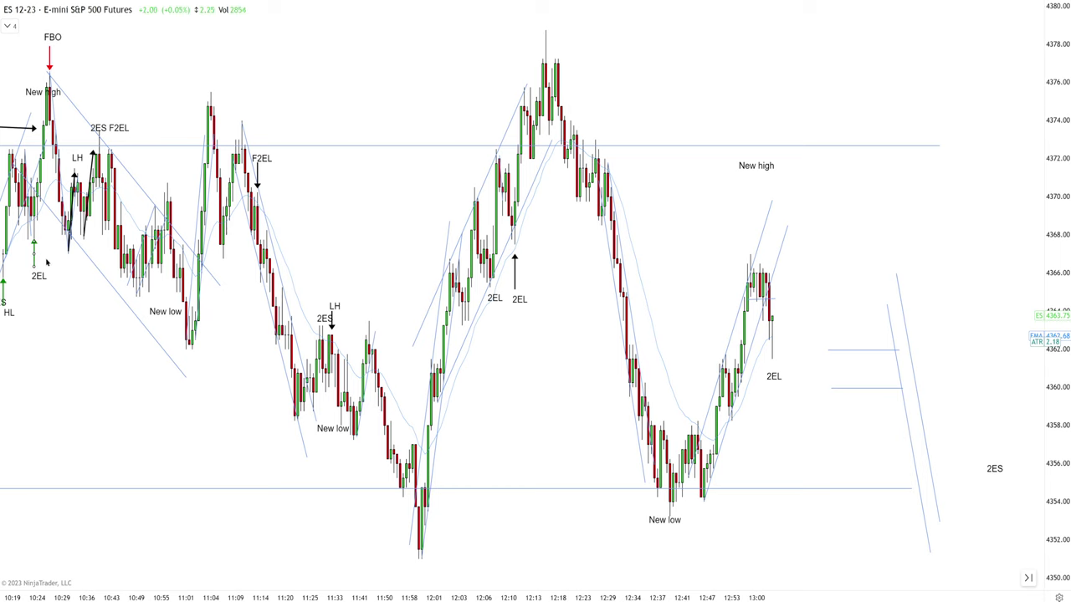
click(771, 369)
scroll(771, 370, up, 3)
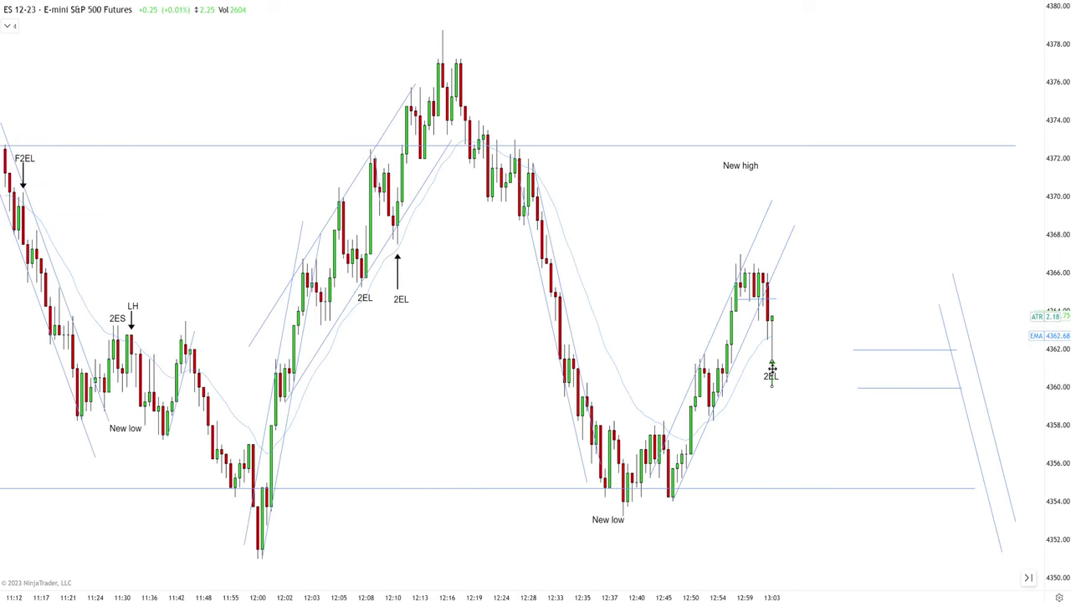
scroll(766, 398, up, 1)
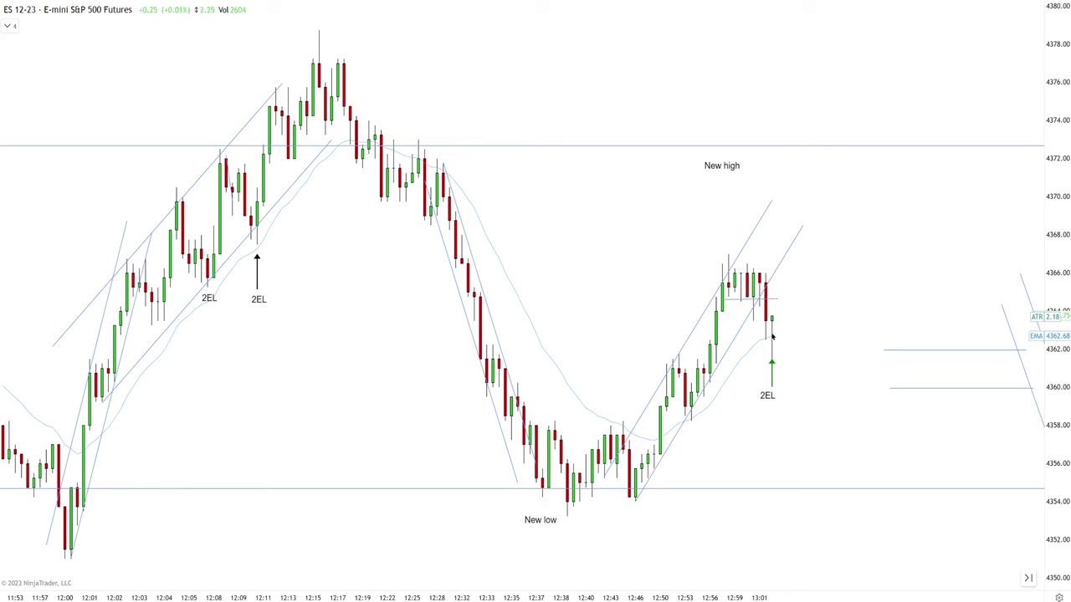
drag(763, 393, 769, 394)
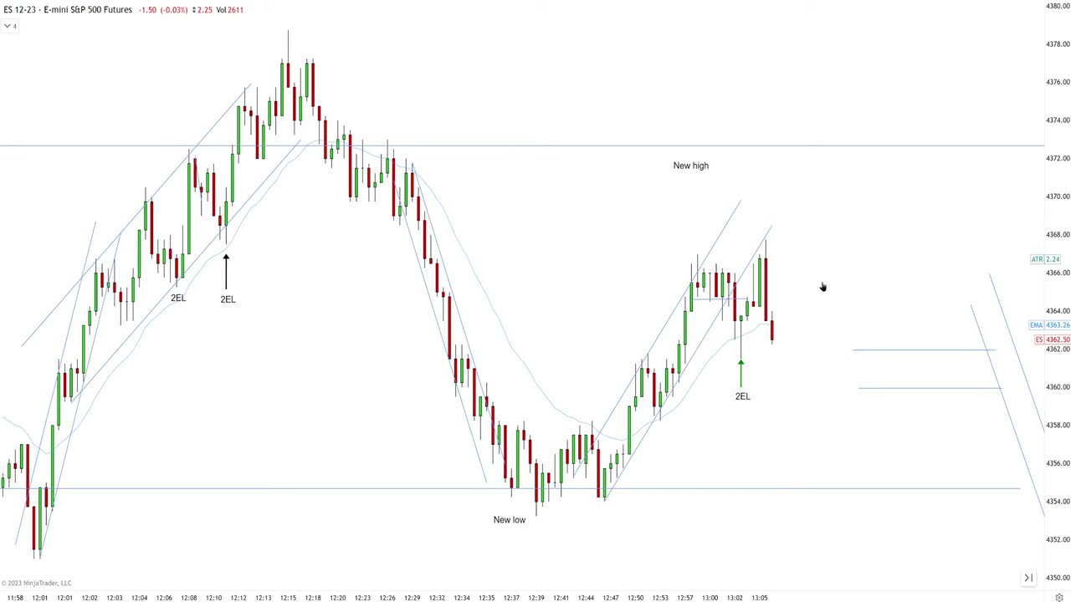
- Move the New high label beside the 13:08 peak
drag(695, 169, 736, 226)
scroll(769, 376, down, 1)
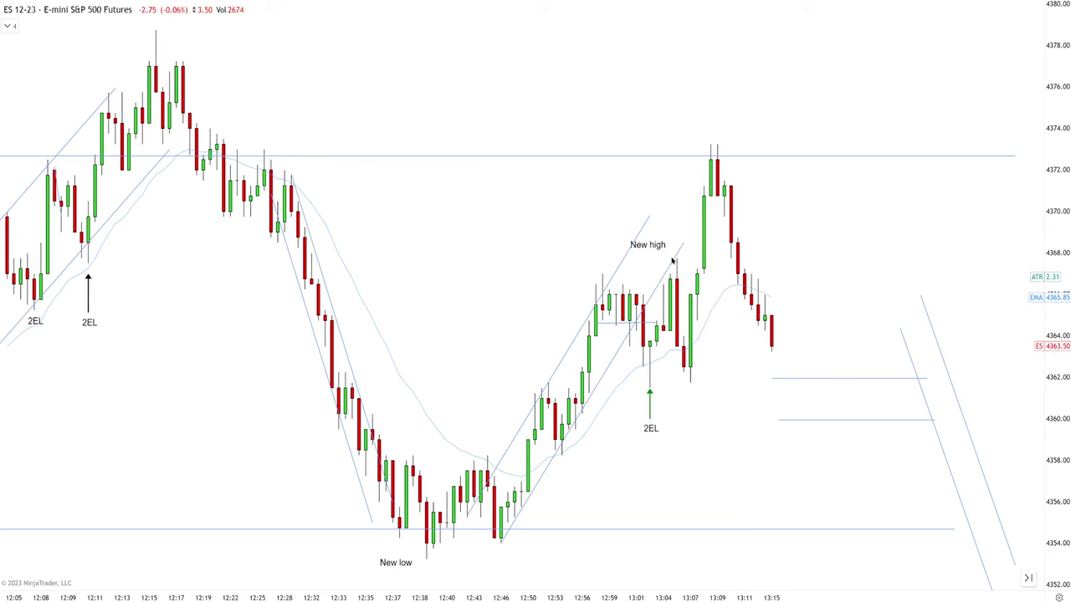
drag(663, 226, 676, 182)
- Draw a falling trend line from the 13:09 high down the selloff and put New low under the range
click(710, 142)
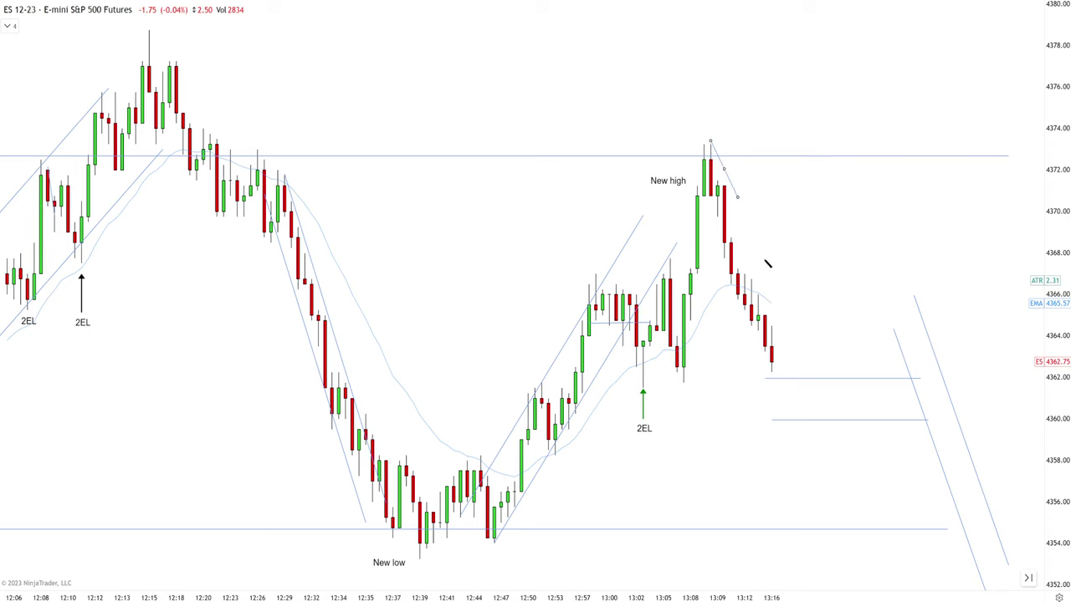
click(798, 410)
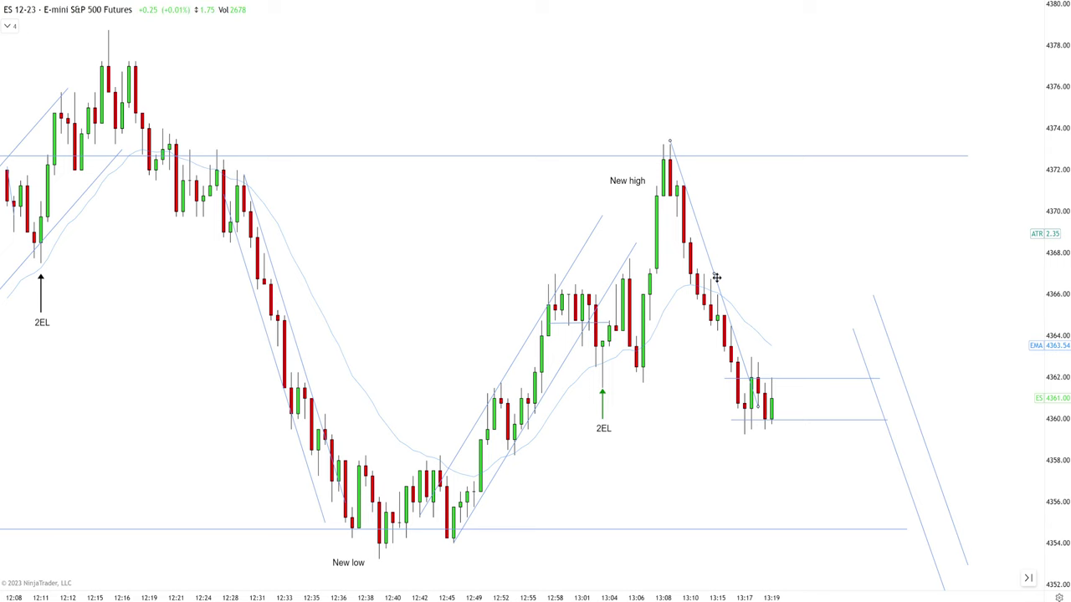
drag(716, 278, 707, 311)
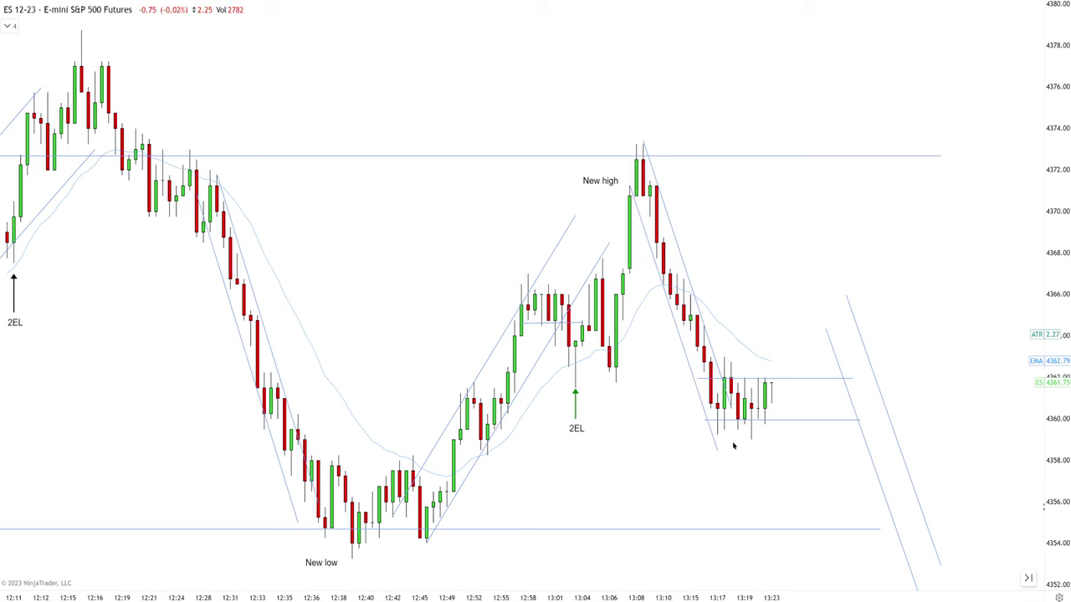
drag(323, 565, 720, 446)
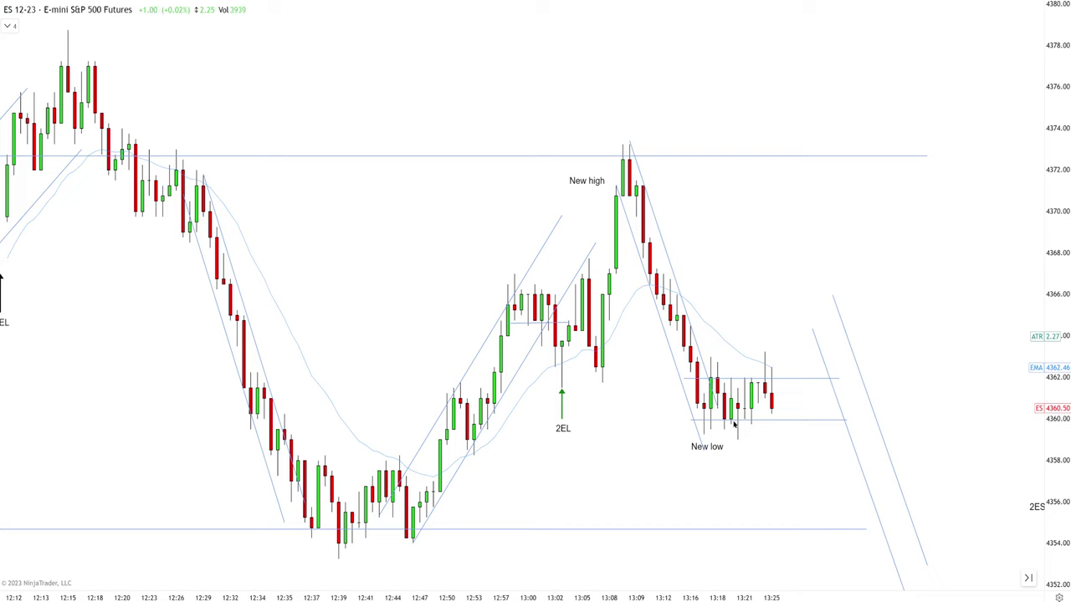
- Nudge the New low label right under the trading range and adjust the bar spacing
drag(717, 452, 725, 451)
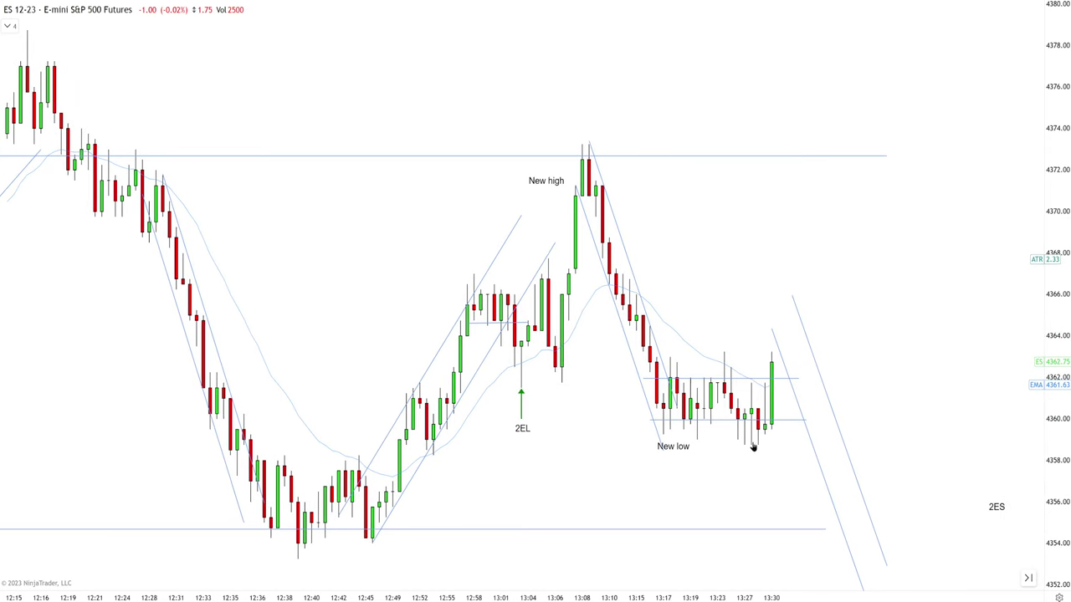
drag(669, 446, 716, 446)
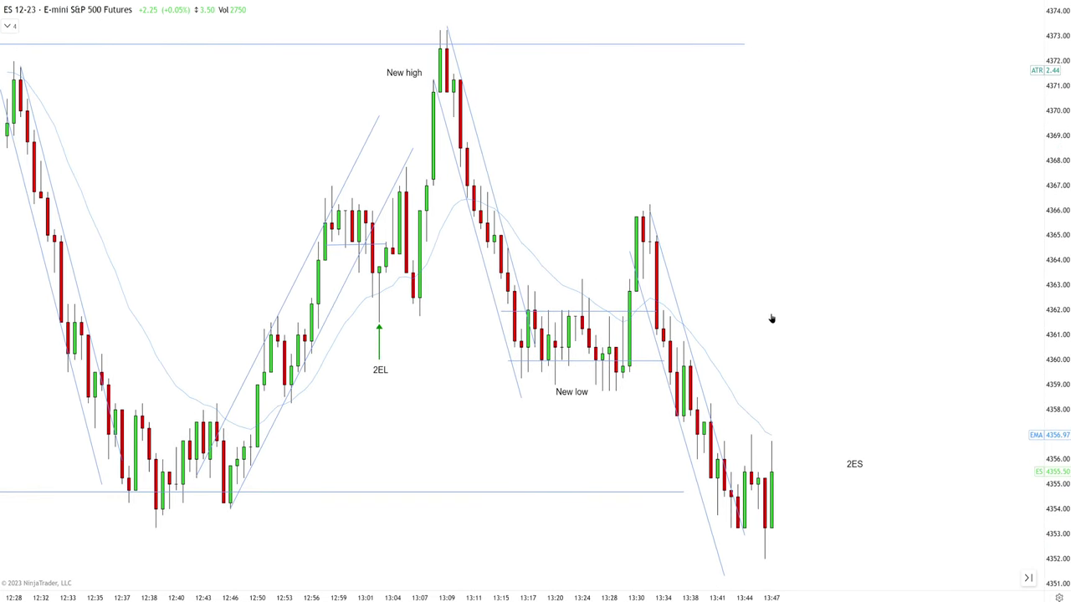
scroll(758, 318, down, 3)
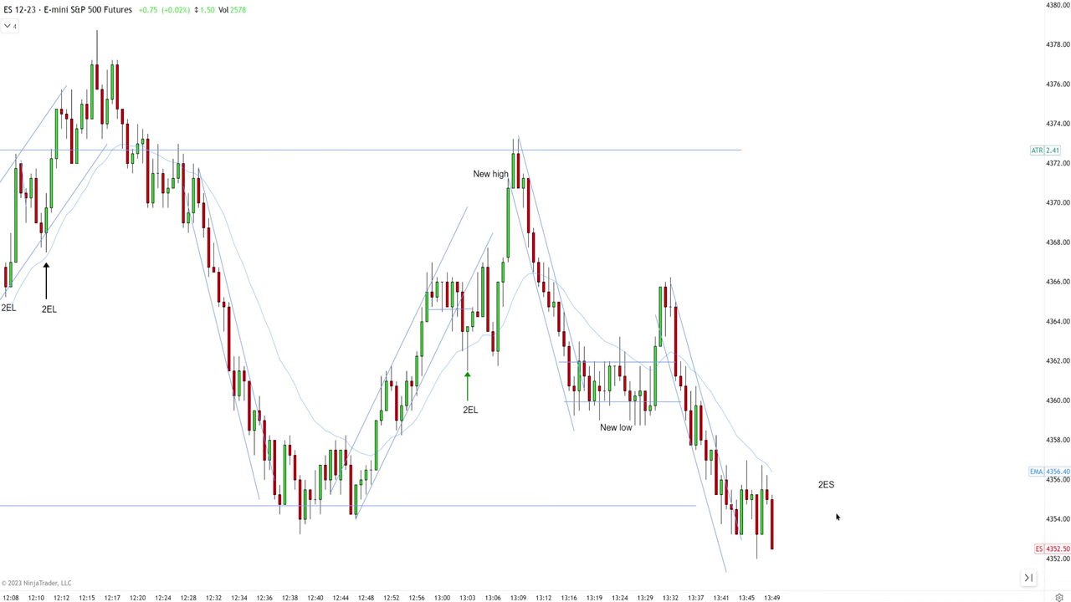
scroll(835, 517, up, 3)
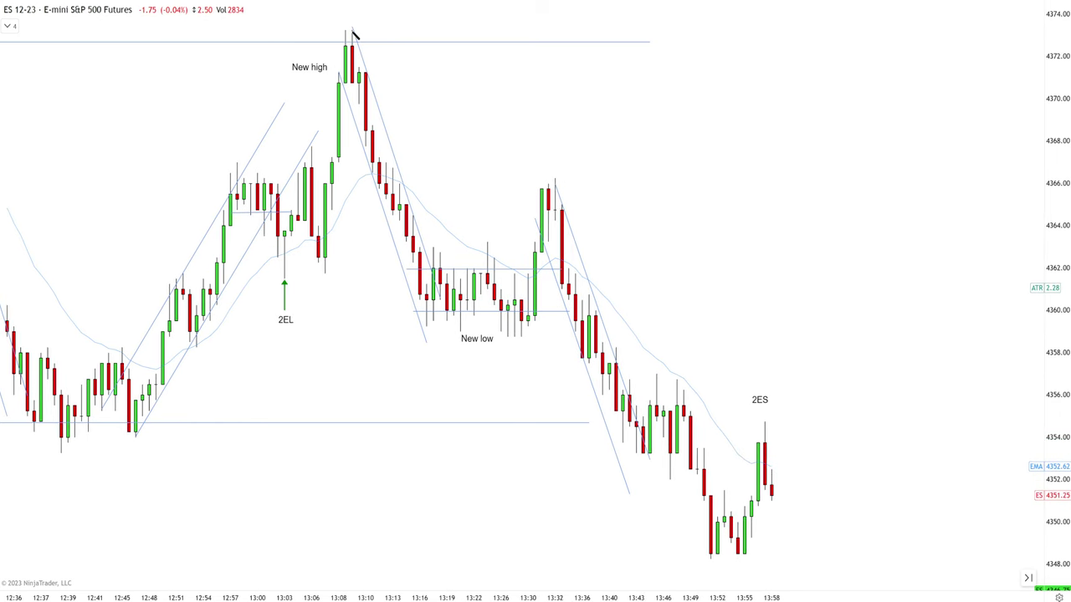
- Draw a falling channel from the 13:08 high through the 13:33 high, and extend the 4354 line rightward
click(352, 32)
click(643, 268)
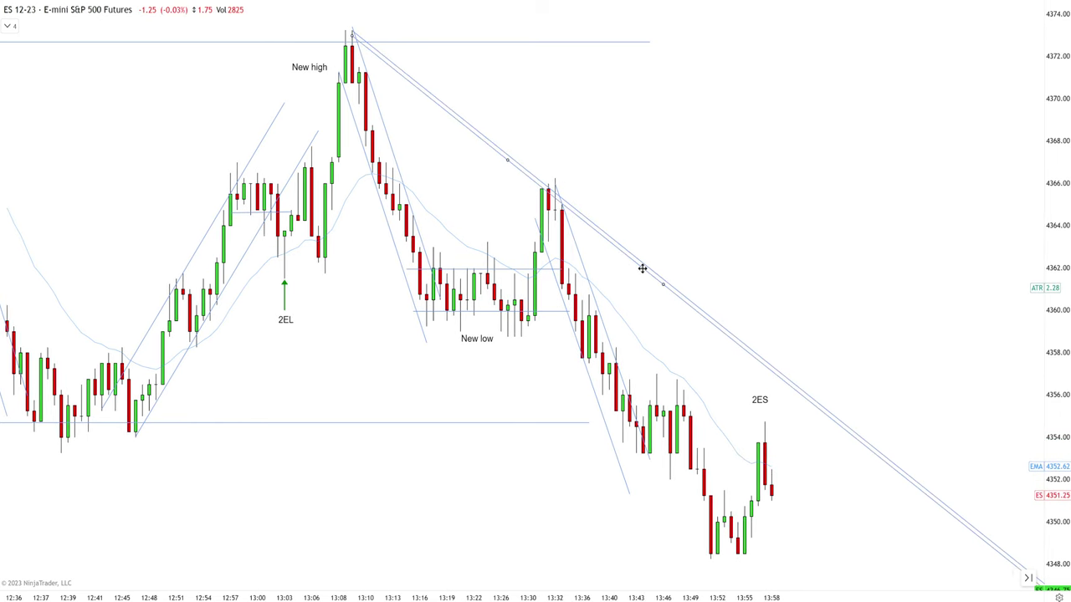
click(566, 441)
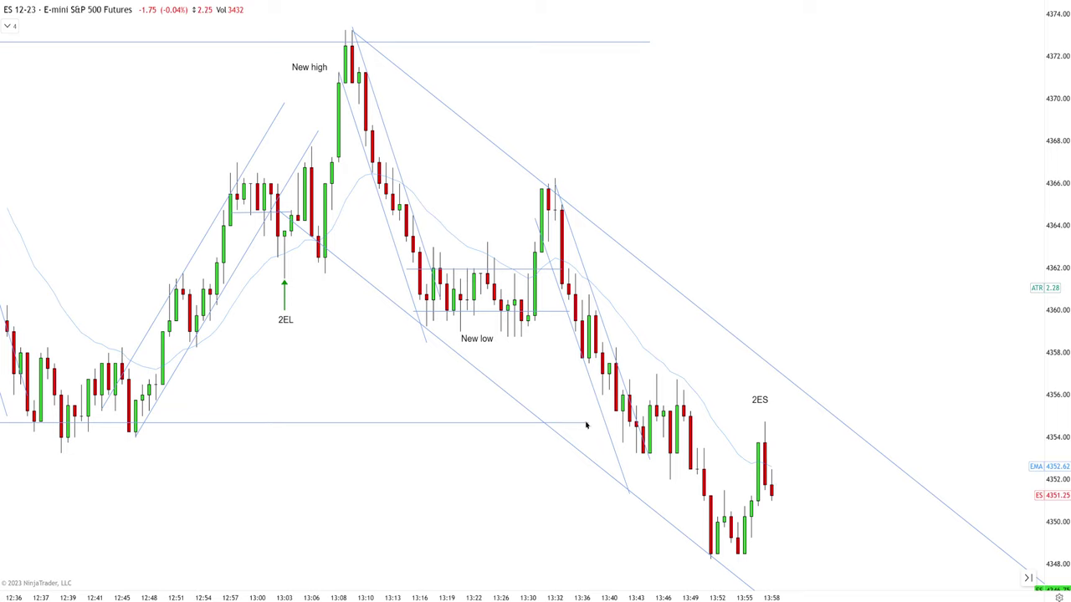
drag(587, 426, 817, 428)
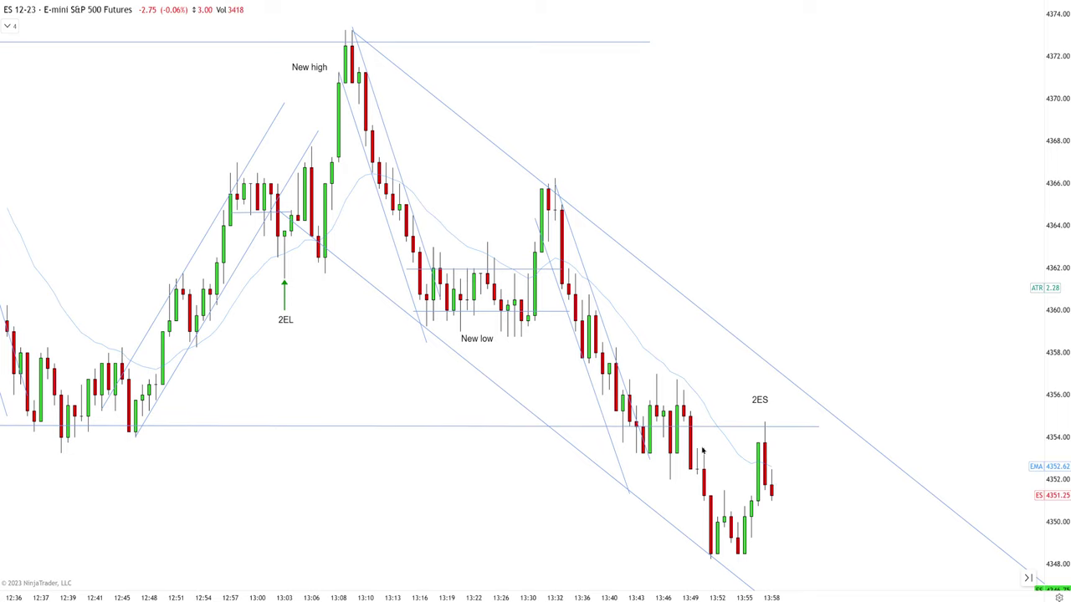
scroll(795, 518, down, 8)
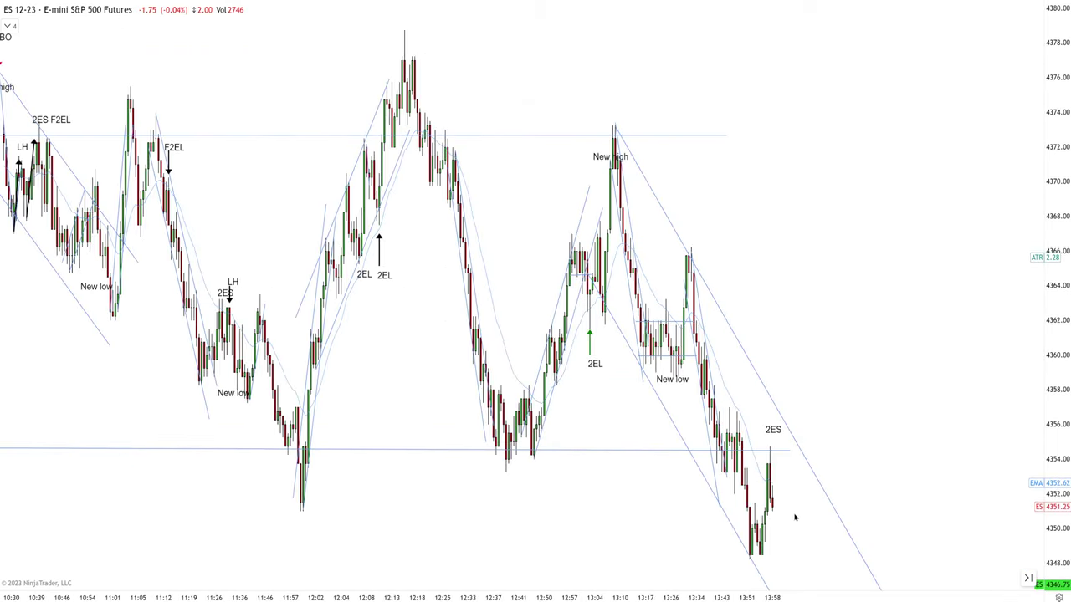
- Zoom out and draw a broad falling Trend Channel from the major swing high
scroll(795, 517, down, 5)
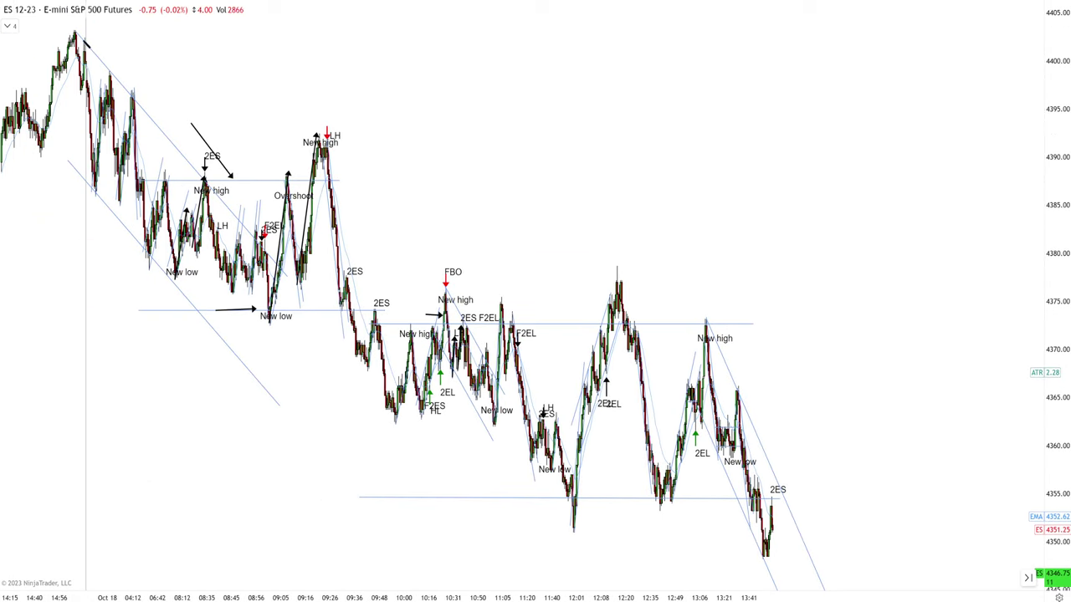
click(76, 32)
click(435, 200)
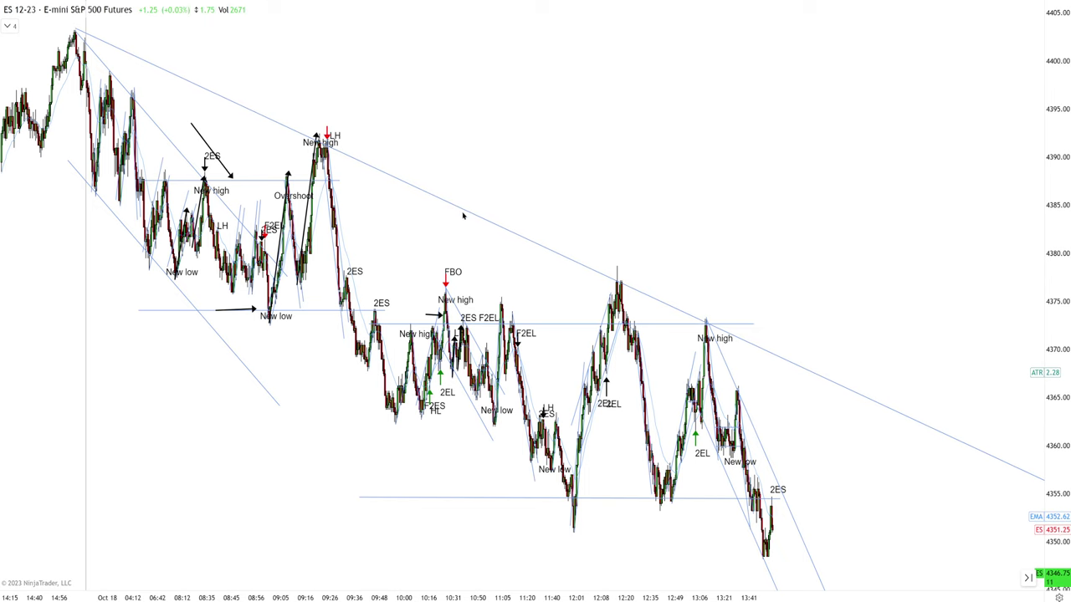
click(469, 480)
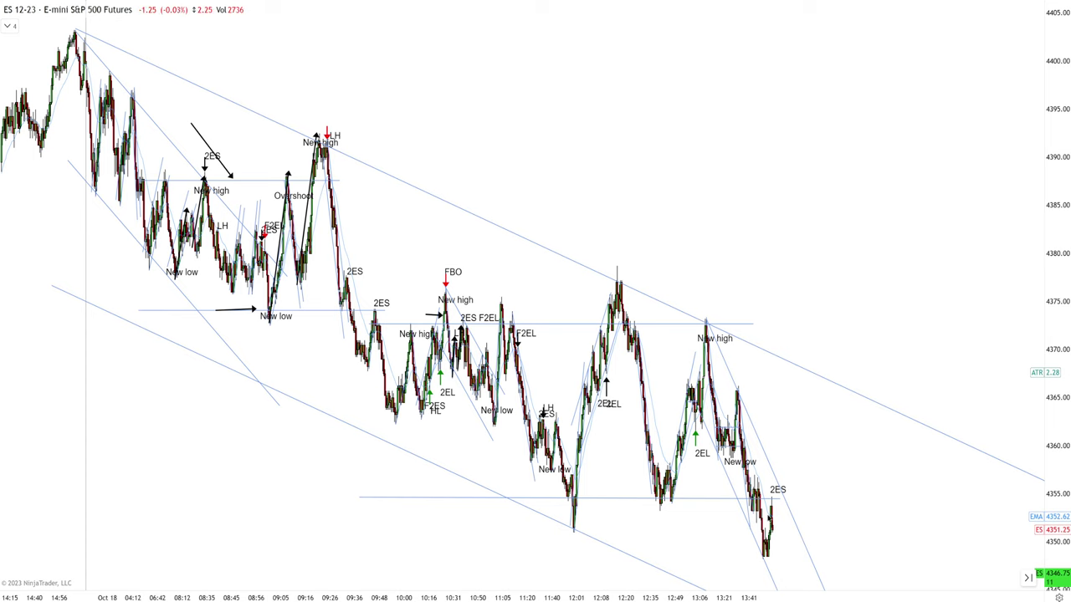
- Zoom back in, shift the 2ES label and add a down arrow at the 4354.5 level
scroll(785, 559, up, 5)
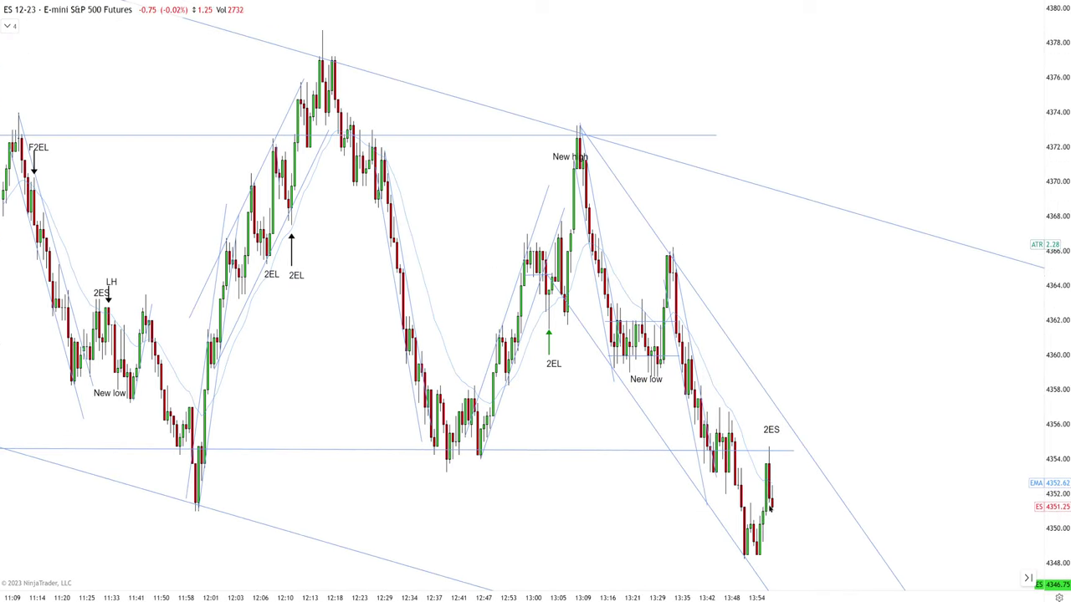
scroll(751, 511, up, 2)
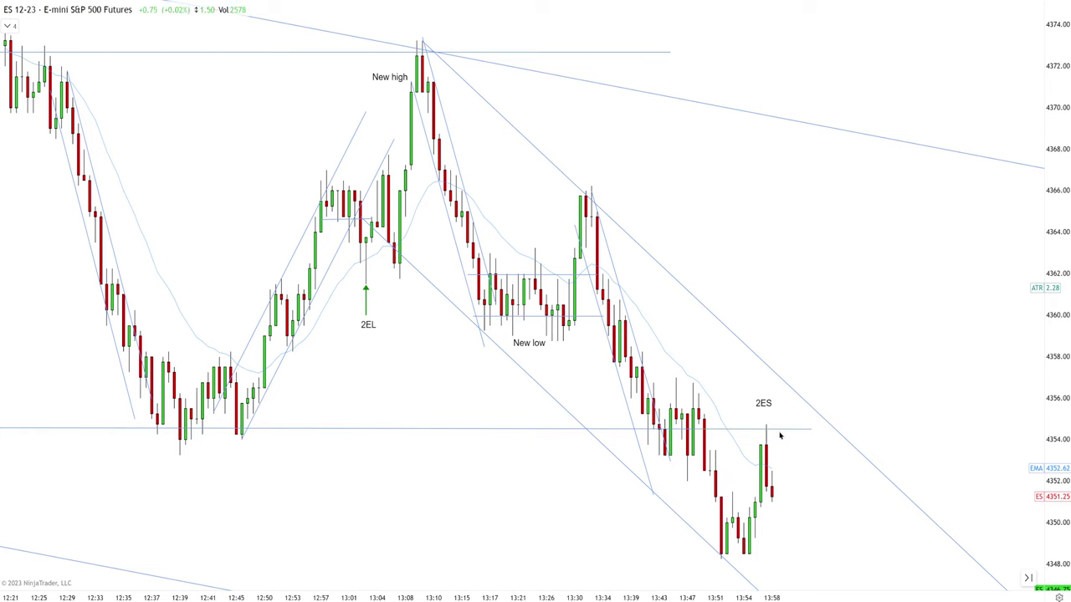
mouse_move(764, 405)
mouse_down()
mouse_move(793, 406)
mouse_move(763, 419)
mouse_move(769, 372)
mouse_up()
scroll(807, 485, up, 3)
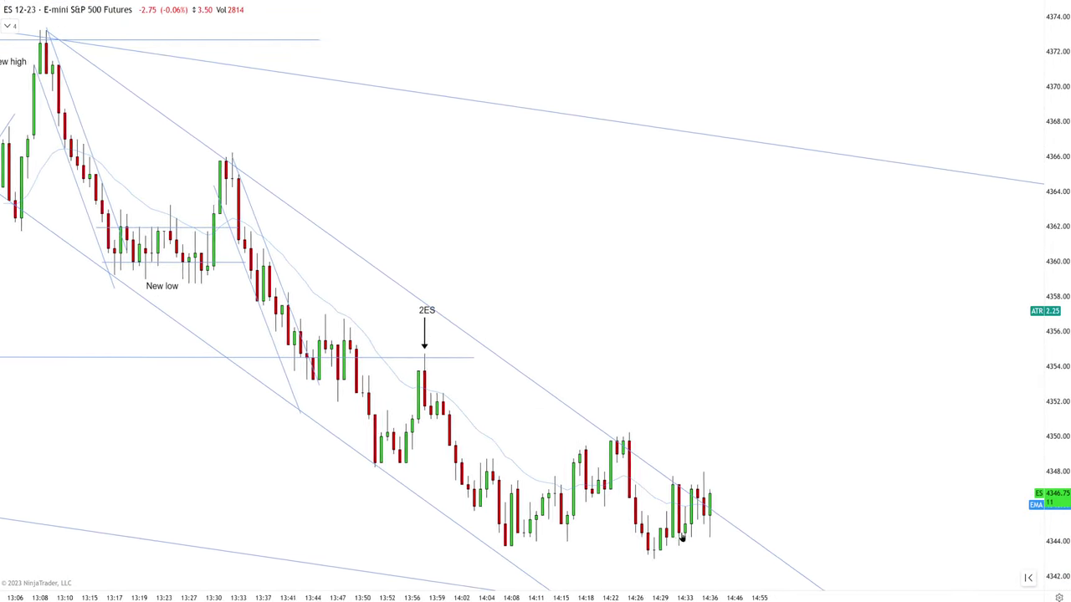
- Zoom out to show the full multi-day ES 12-23 chart with all channels and labels
scroll(875, 320, down, 3)
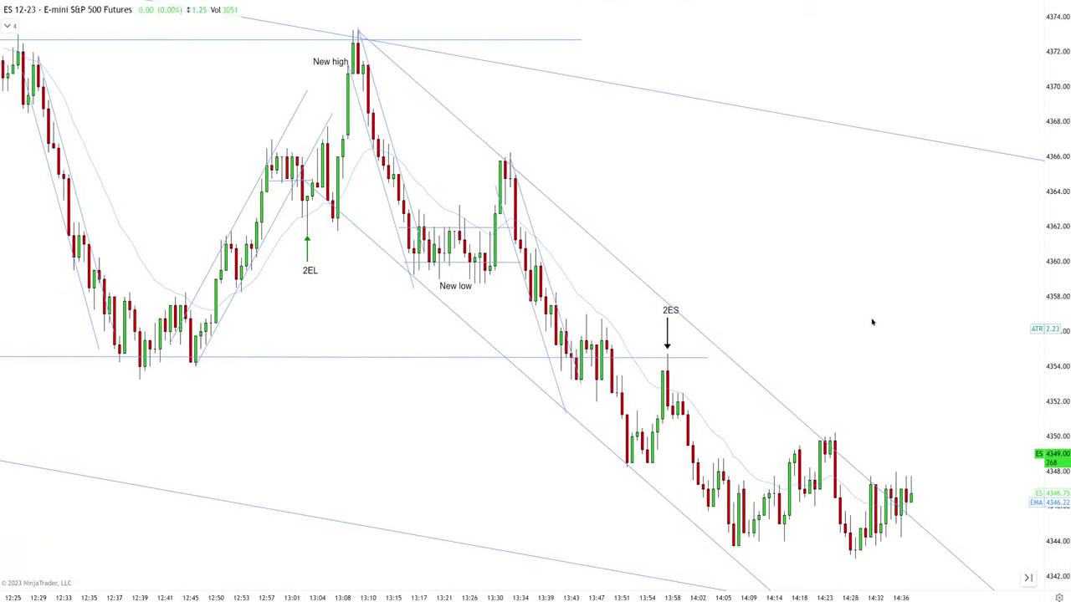
scroll(937, 322, down, 5)
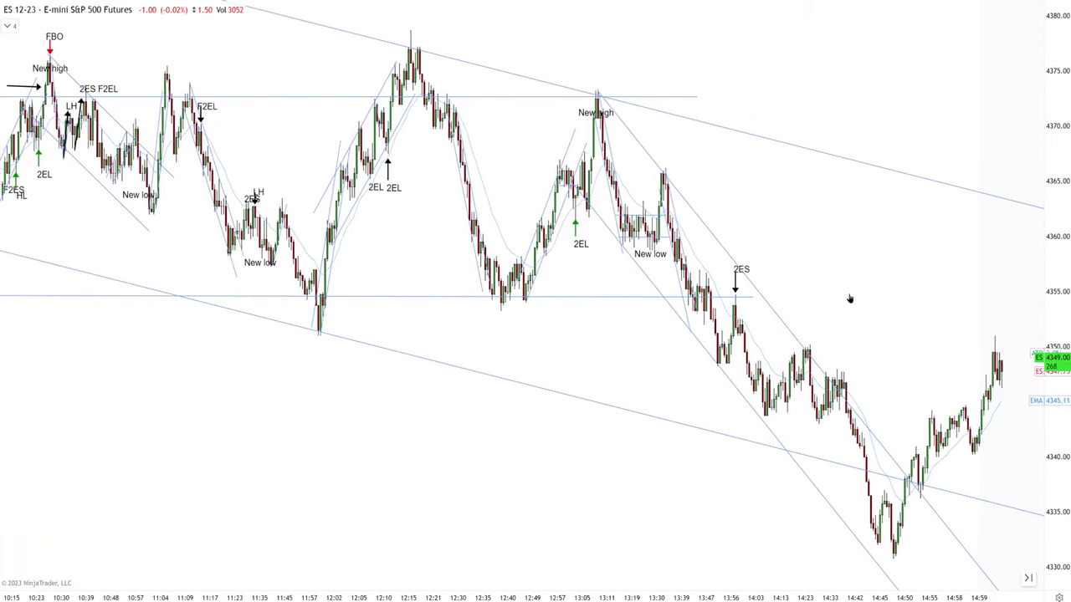
scroll(811, 306, down, 2)
scroll(755, 195, down, 2)
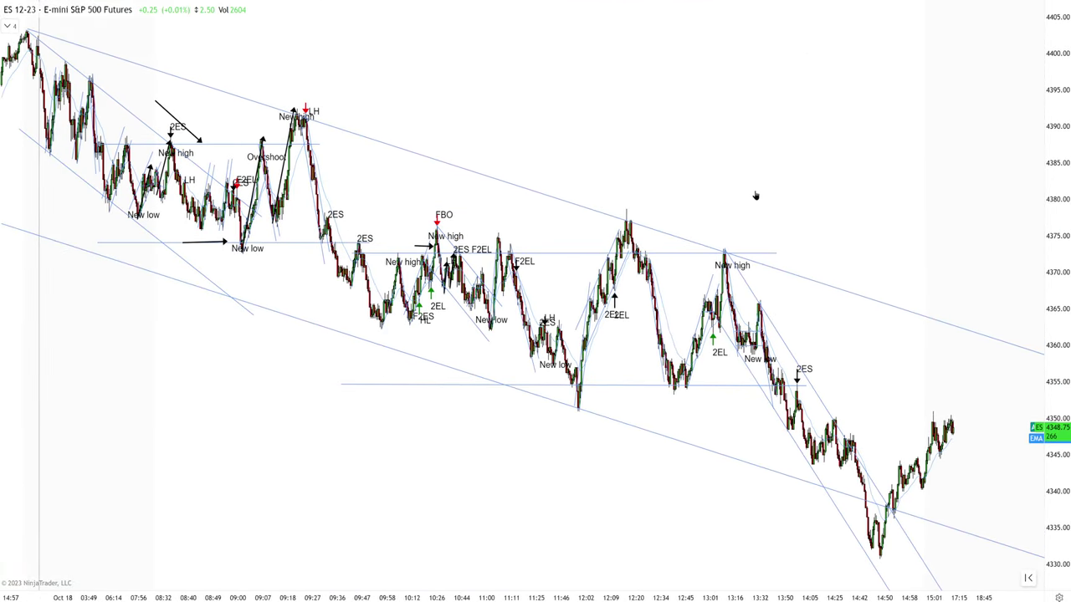